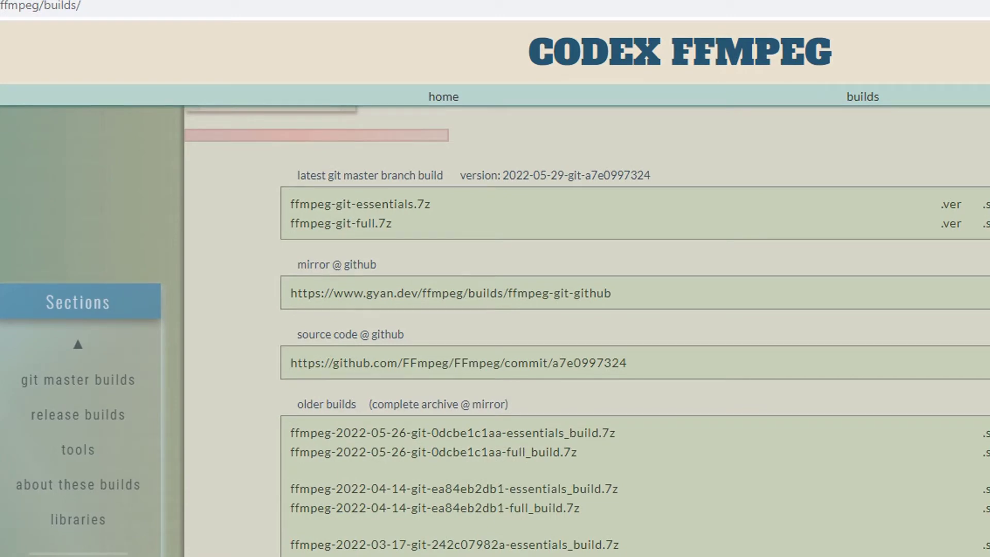
- Download ffmpeg-git-essentials.7z from the latest git master branch build section
scroll(587, 330, "up", 3)
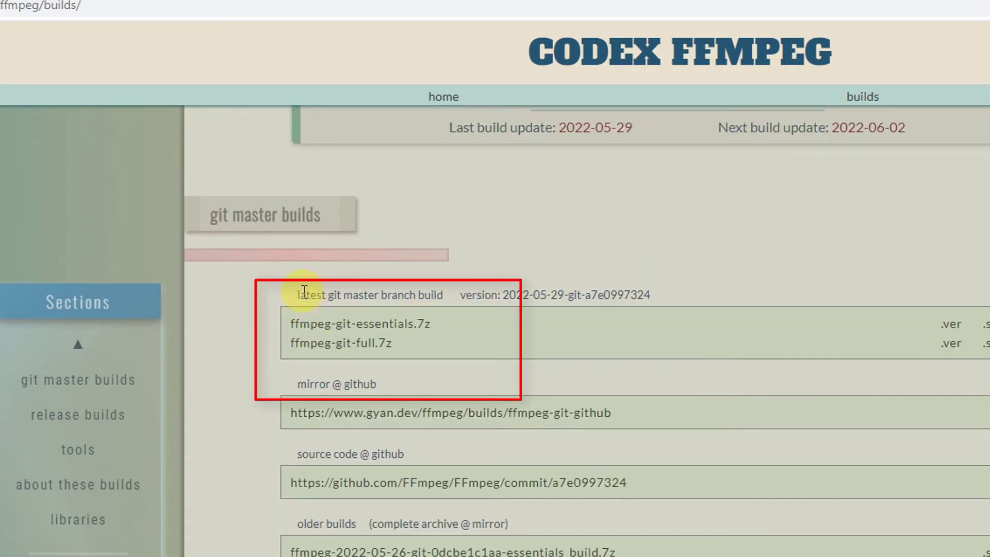
left_click_drag(291, 324, 442, 333)
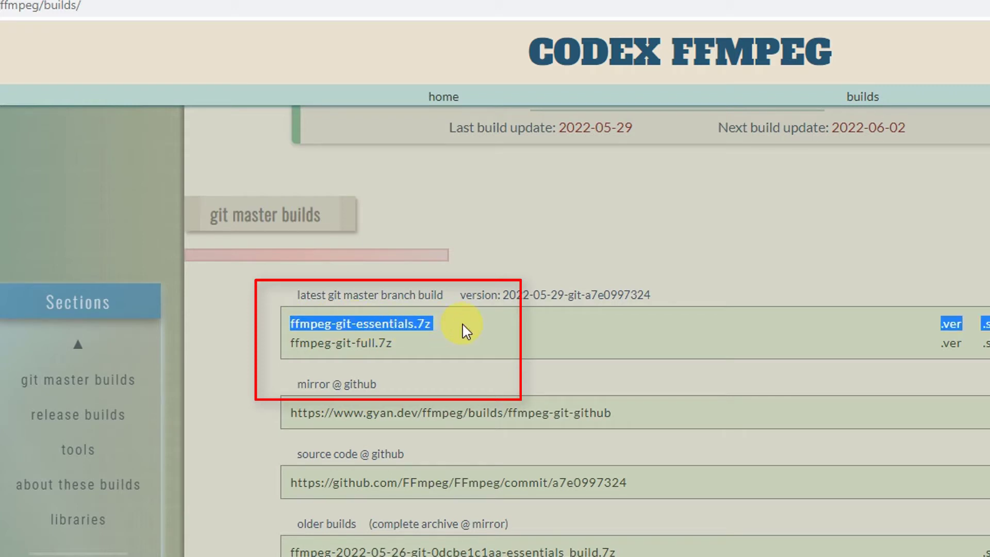
left_click(645, 263)
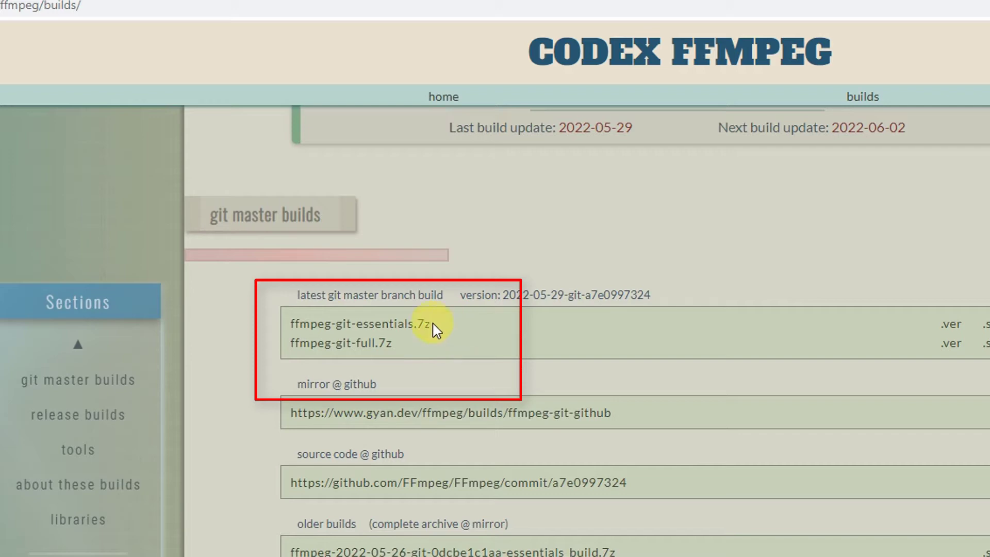
left_click_drag(432, 325, 261, 327)
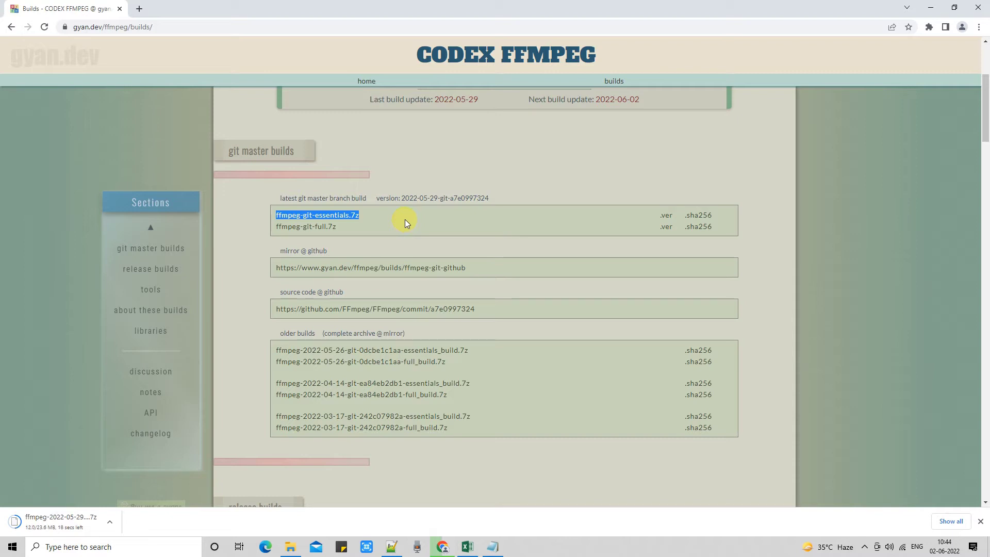
left_click_drag(363, 215, 275, 216)
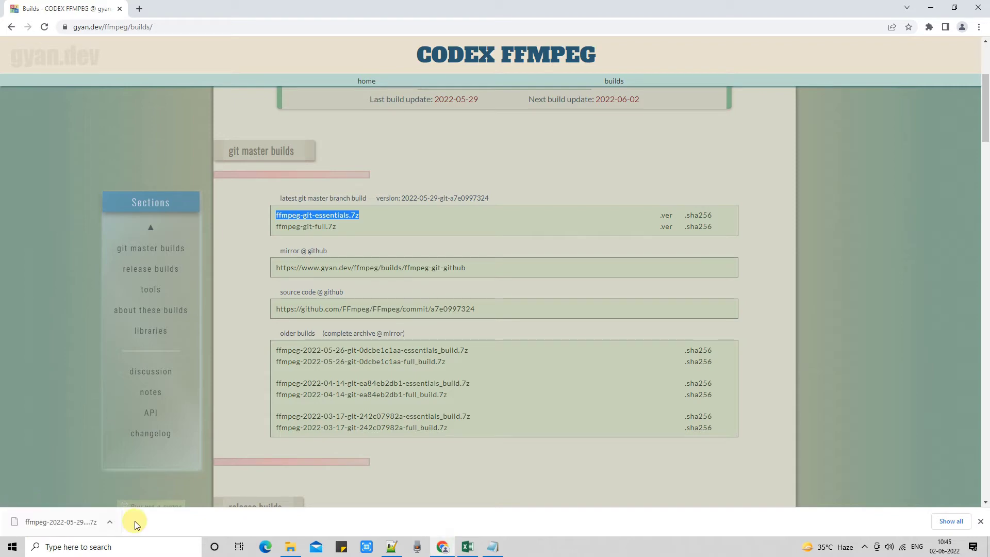
- Show the downloaded FFmpeg archive in its folder and collapse the "A long time ago" file group
left_click(113, 523)
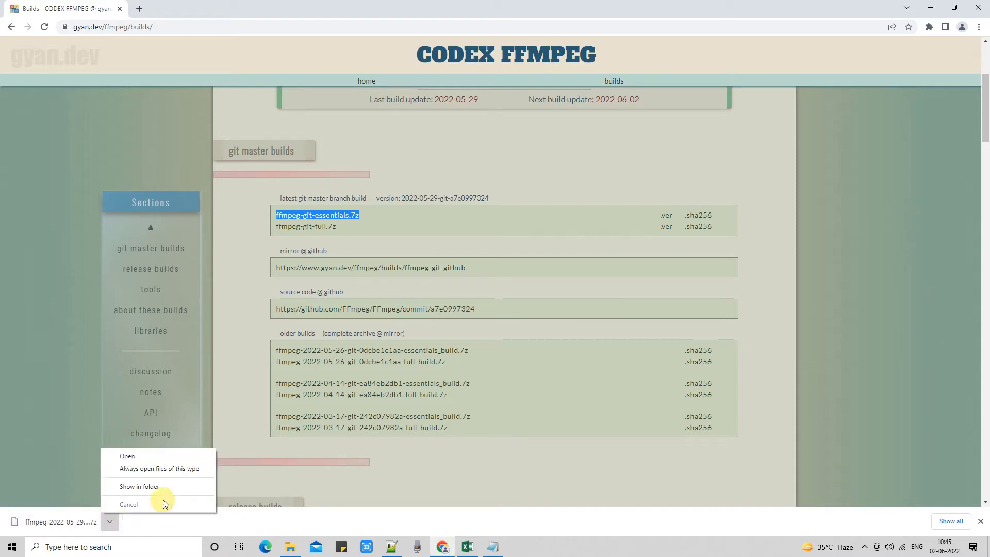
left_click(157, 487)
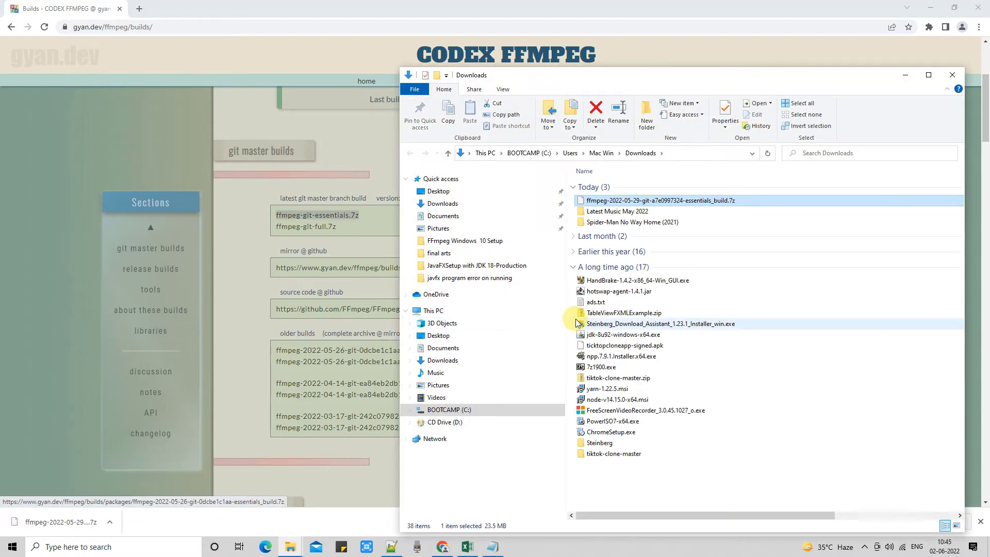
left_click(577, 268)
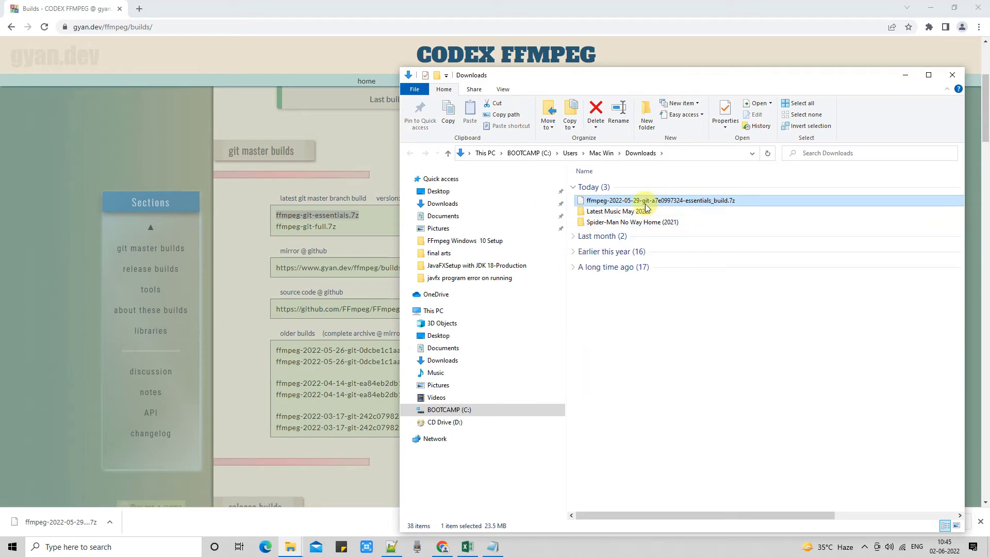
- Move ffmpeg-2022-05-29-git-a7e0997324-essentials_build.7z from Downloads into the Softwares Tools folder on BOOTCAMP (C:)
right_click(662, 204)
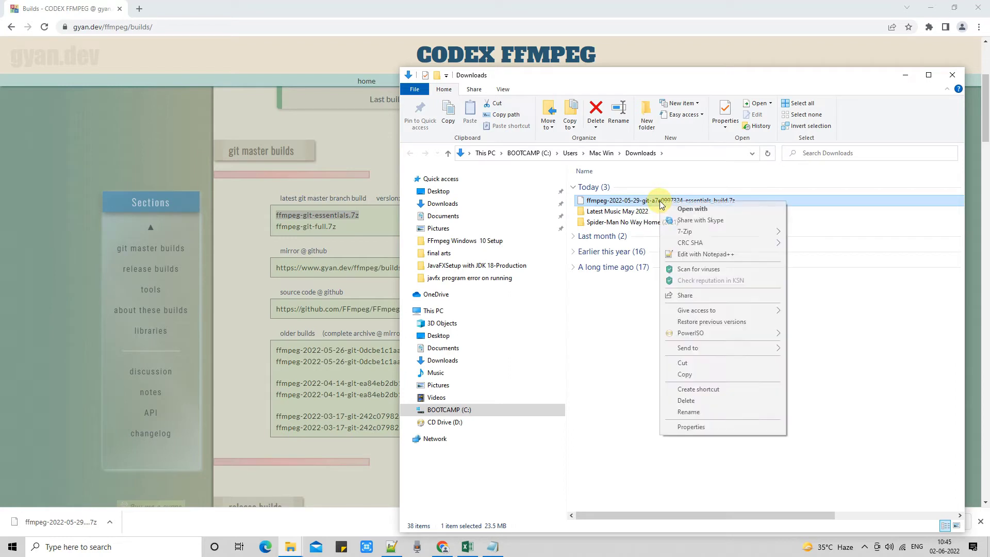
left_click(691, 365)
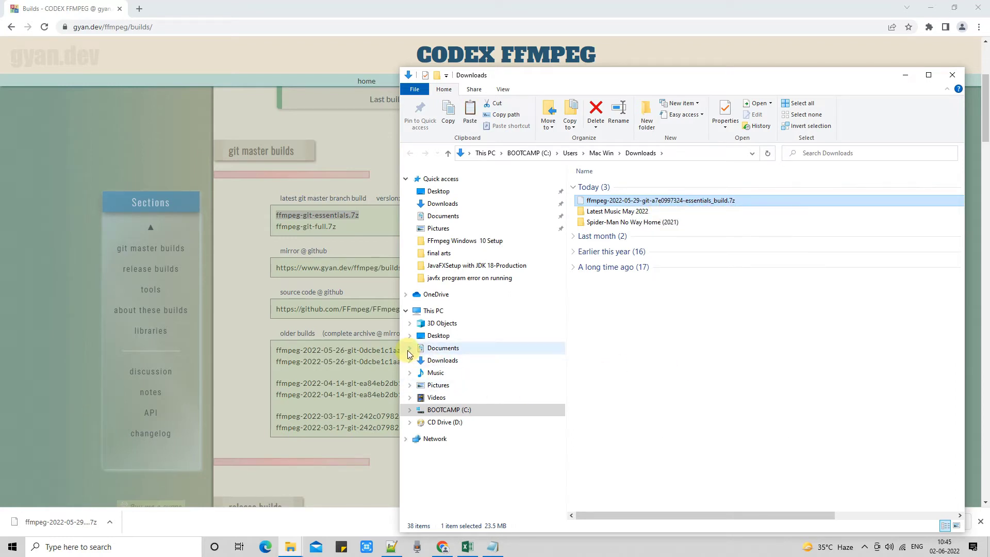
key("super")
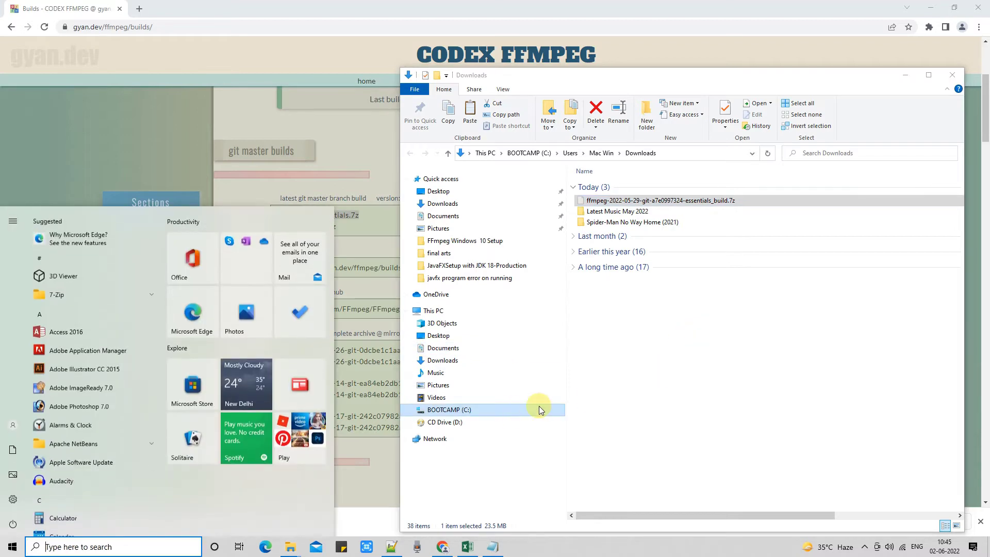
left_click(466, 410)
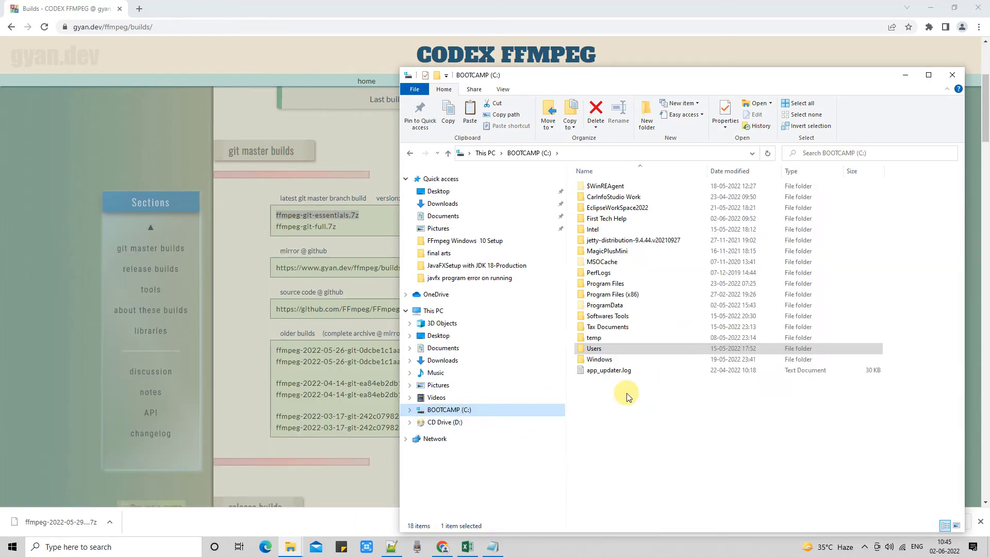
double_click(604, 316)
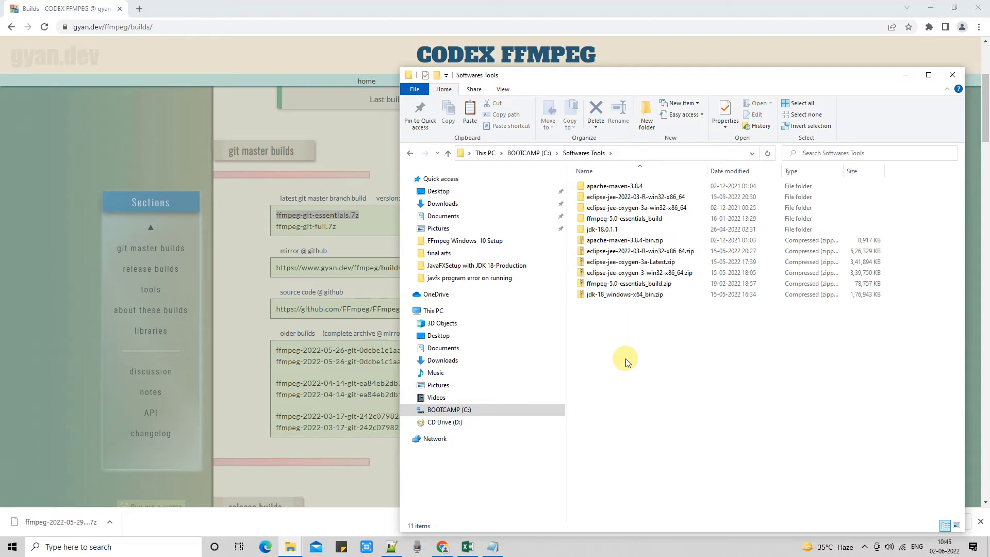
key("ctrl+v")
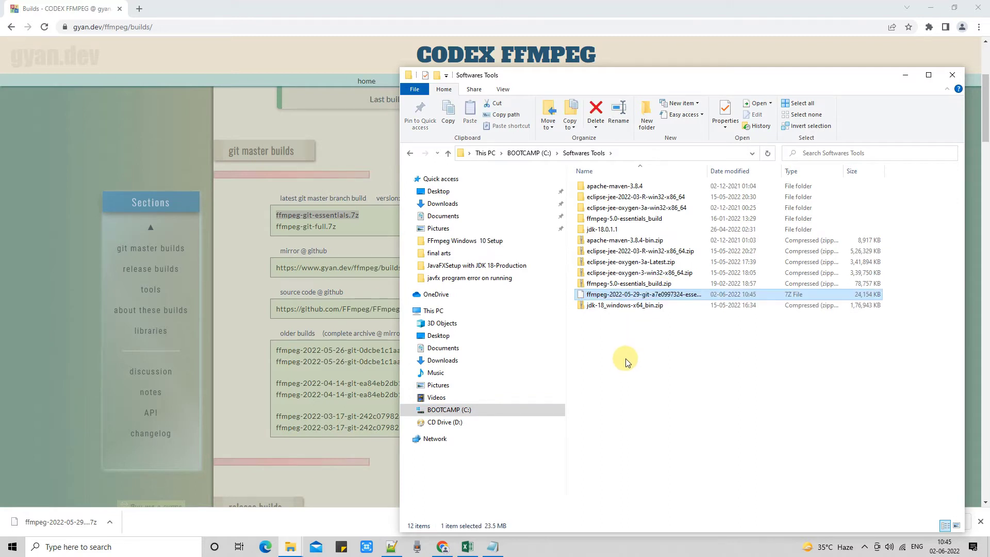
- Widen the Name column and extract the FFmpeg 7z archive with 7-Zip into a folder of the same name
left_click_drag(707, 171, 755, 170)
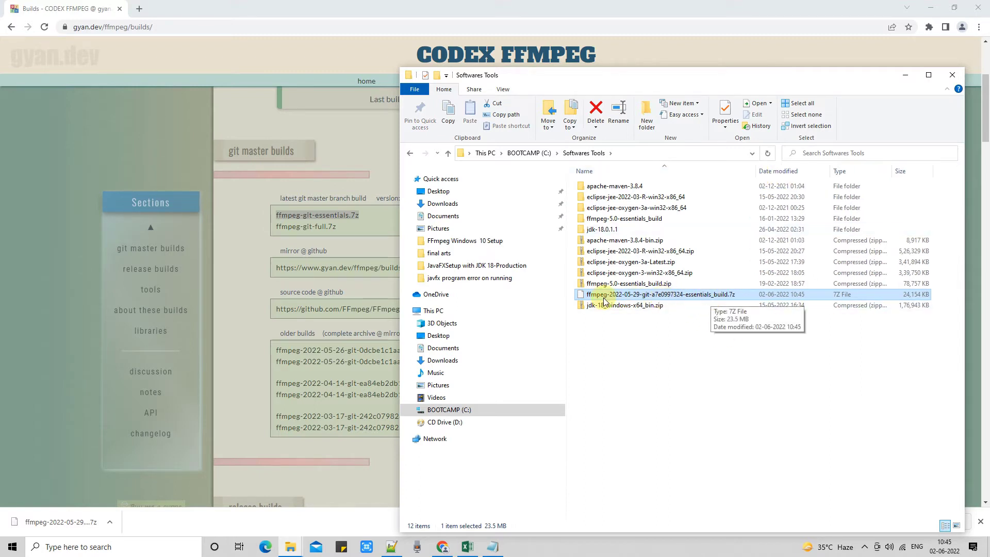
right_click(689, 299)
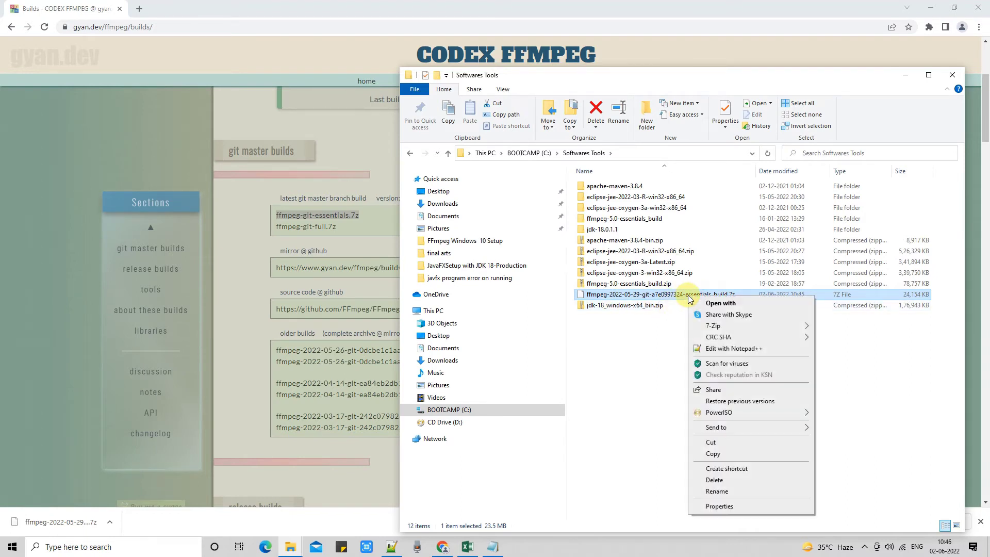
mouse_move(777, 329)
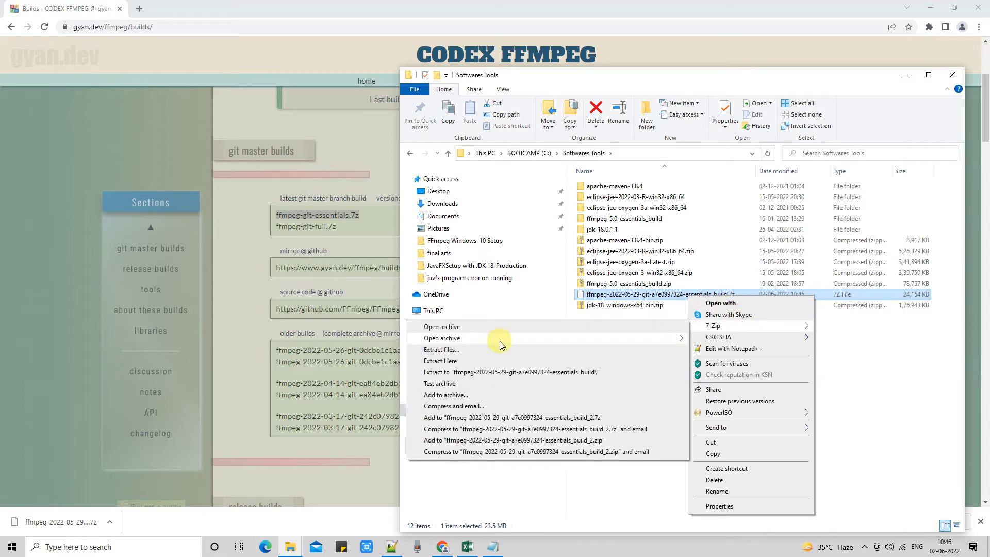
left_click(576, 372)
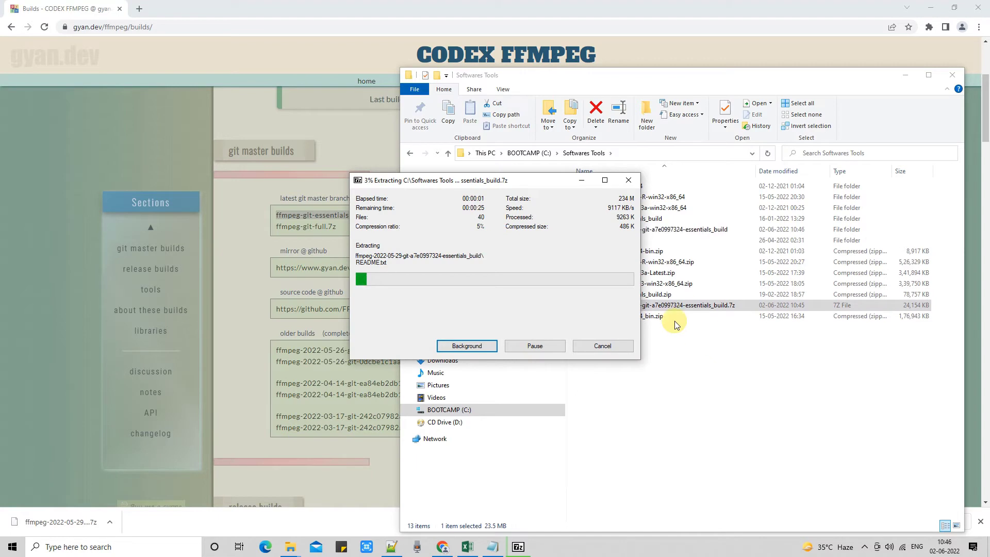
left_click_drag(520, 184, 360, 195)
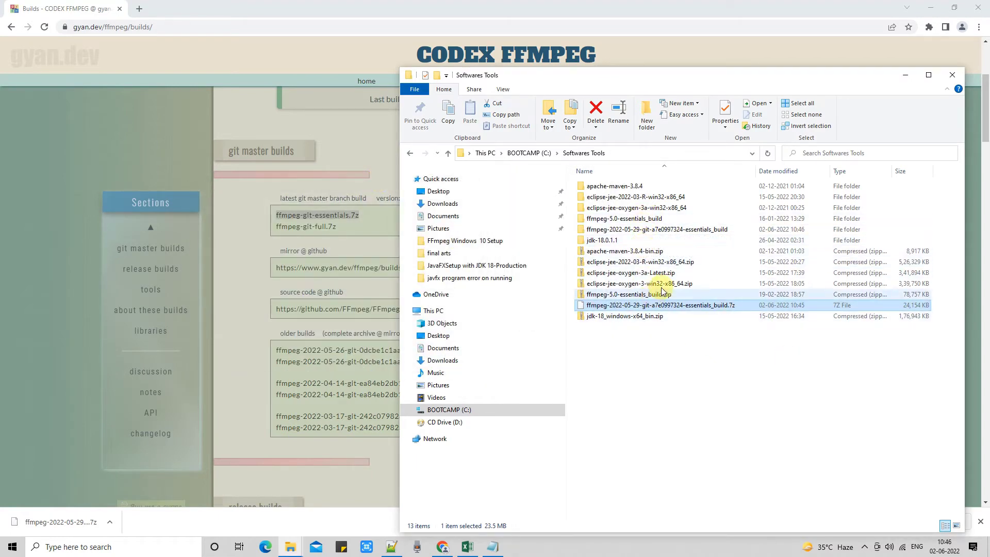
- Examine the contents of the extracted FFmpeg folder and return to Softwares Tools
left_click(696, 235)
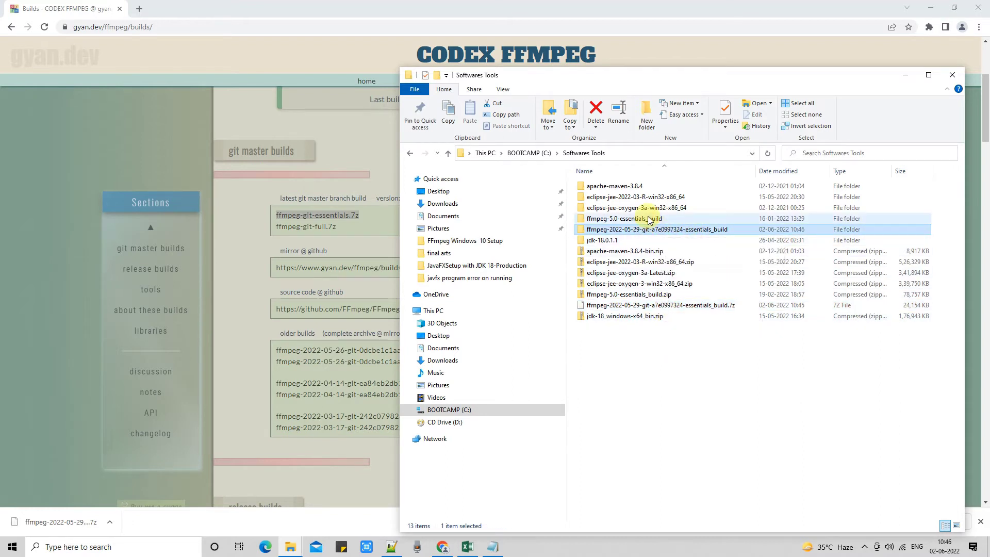
double_click(696, 231)
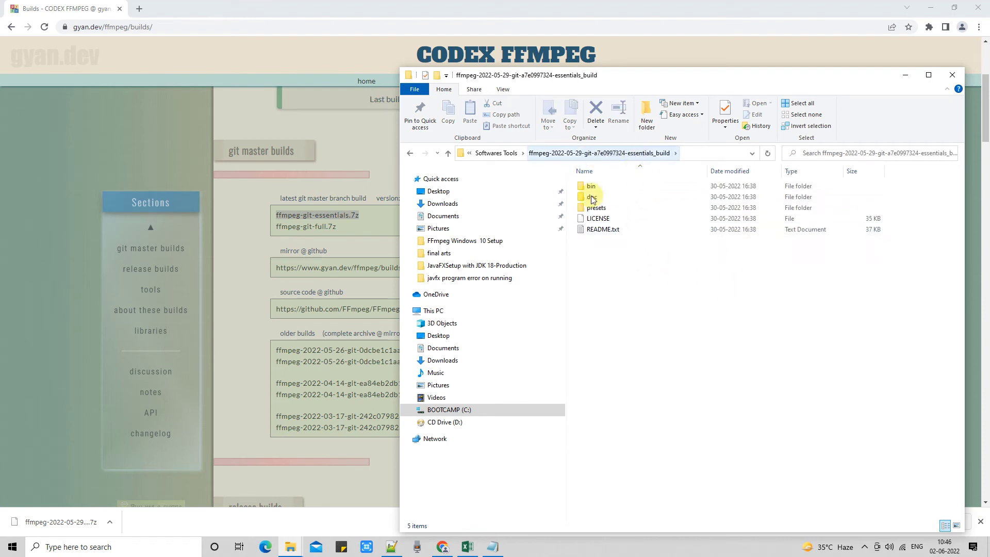
left_click(405, 153)
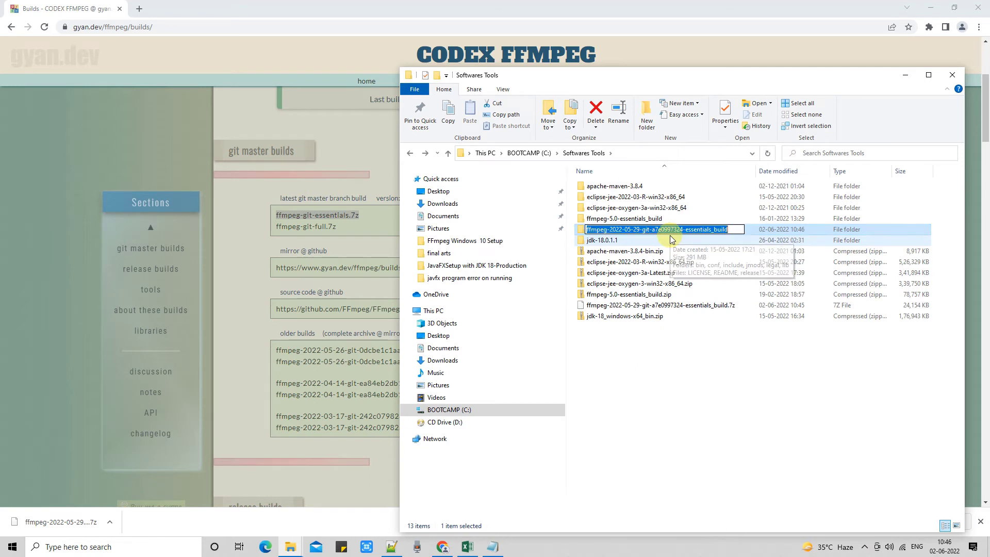
- Rename the extracted folder as ffmpeg-essentials_build and delete the ffmpeg-2022-05-29-git-a7e0997324-essentials_build.7z archive
left_click(643, 230)
left_click(644, 231)
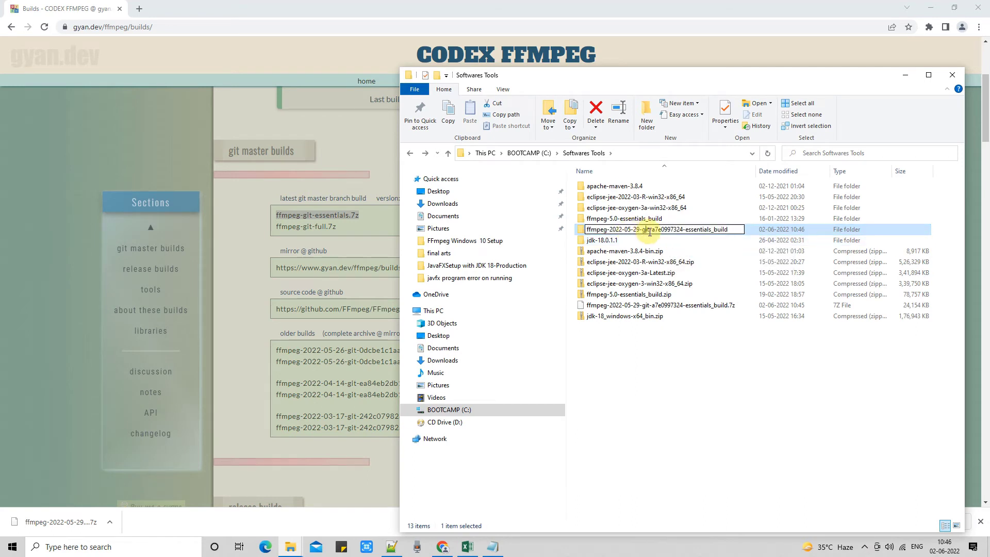
left_click_drag(686, 231, 613, 231)
key("BackSpace")
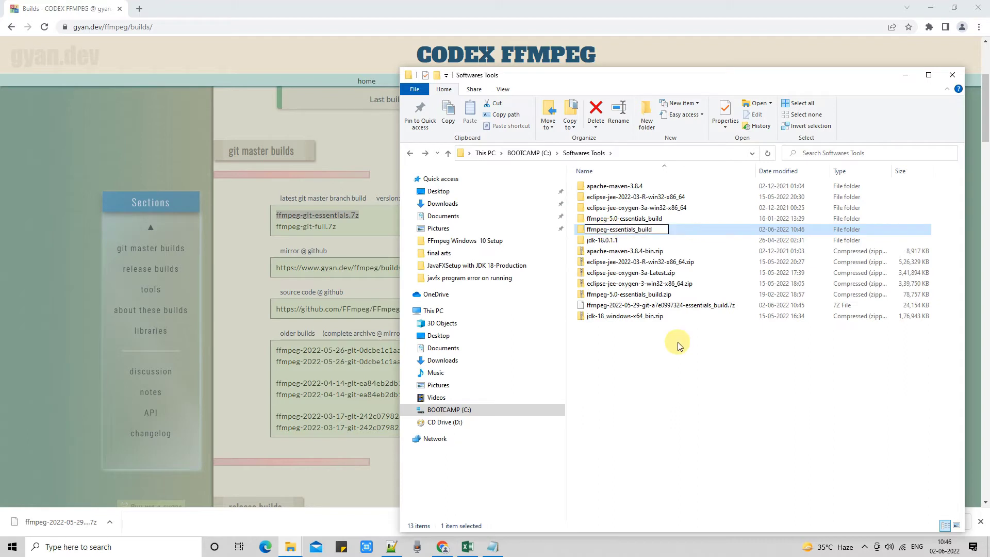
left_click(677, 342)
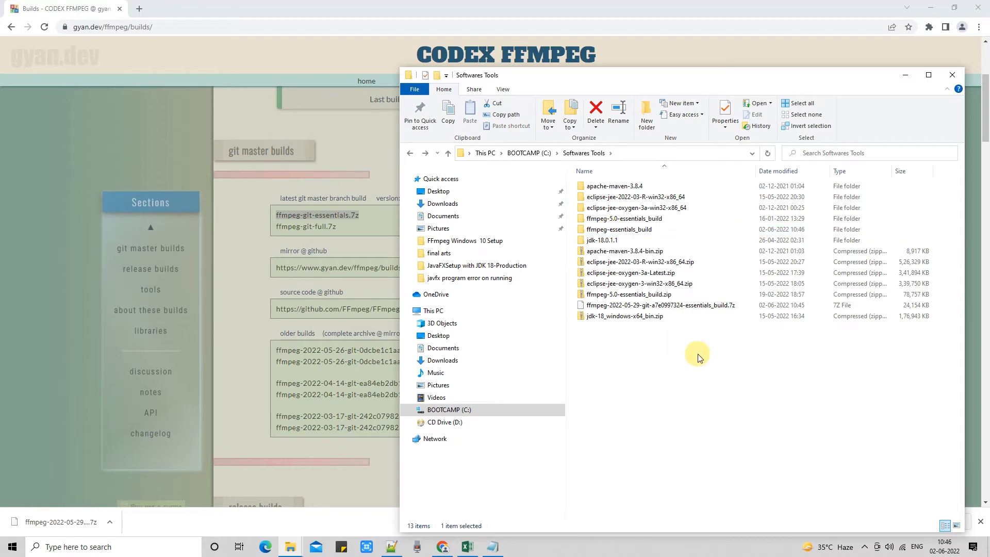
left_click(673, 308)
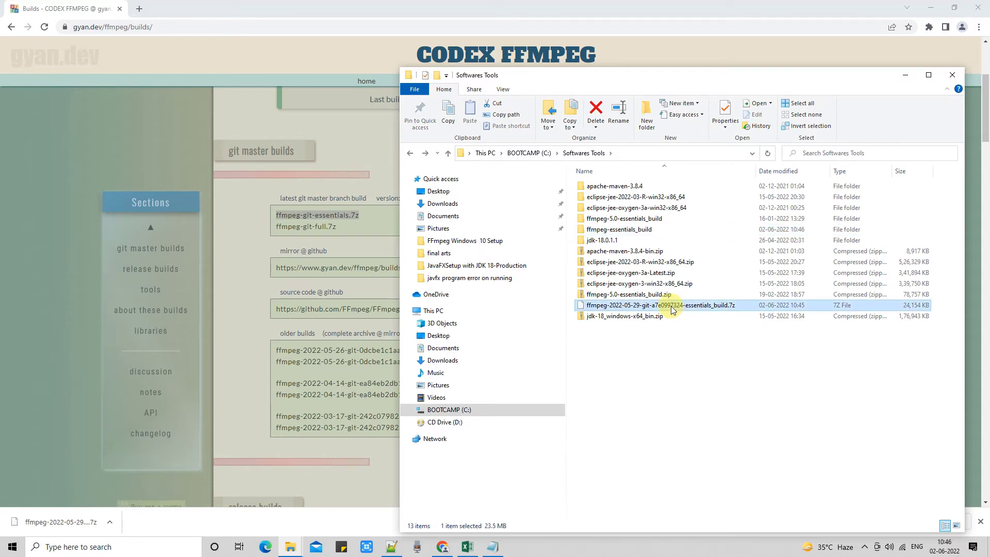
key("Delete")
- Open the bin folder inside ffmpeg-essentials_build
left_click(595, 231)
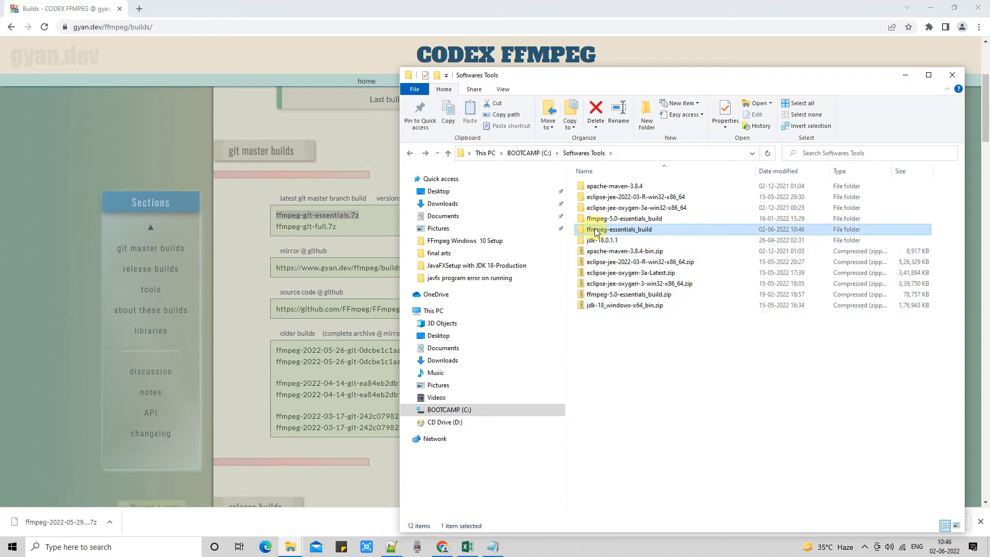
double_click(630, 230)
left_click(593, 187)
double_click(593, 187)
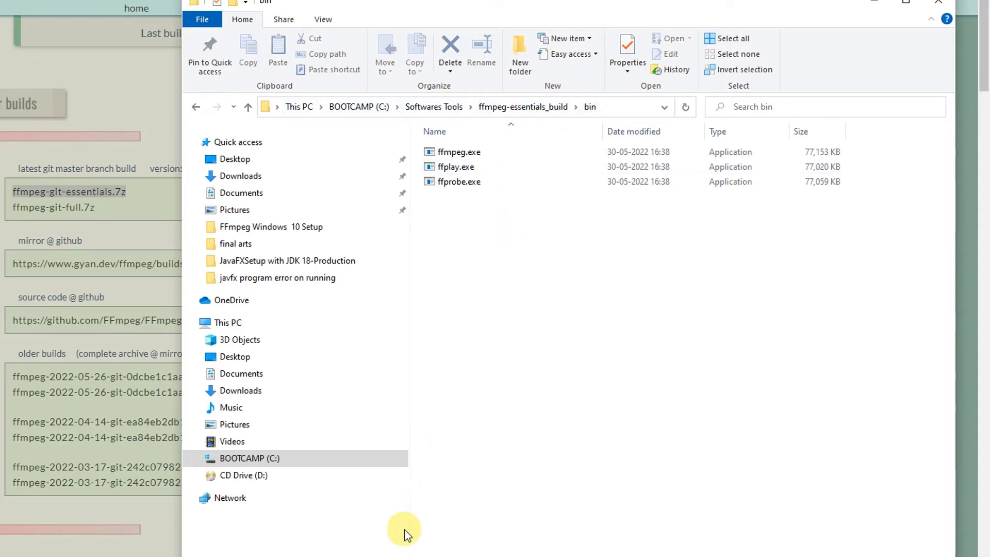
- Switch to Notes.txt in Notepad, review the Step 2 line on environment variable setup, and minimize the notes
left_click(408, 554)
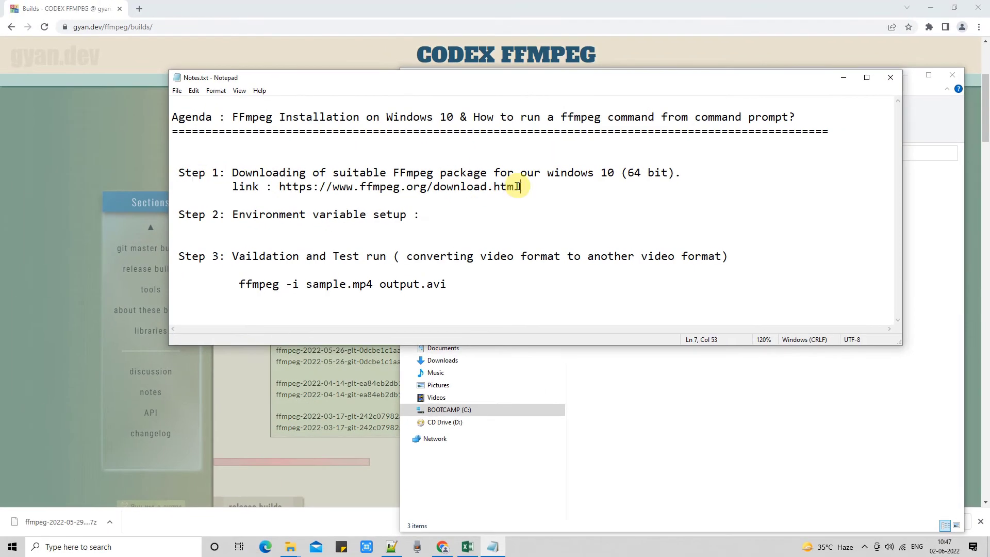
left_click_drag(347, 153, 26, 152)
mouse_move(267, 192)
left_mouse_down()
mouse_move(231, 190)
mouse_move(172, 215)
mouse_move(423, 216)
left_mouse_up()
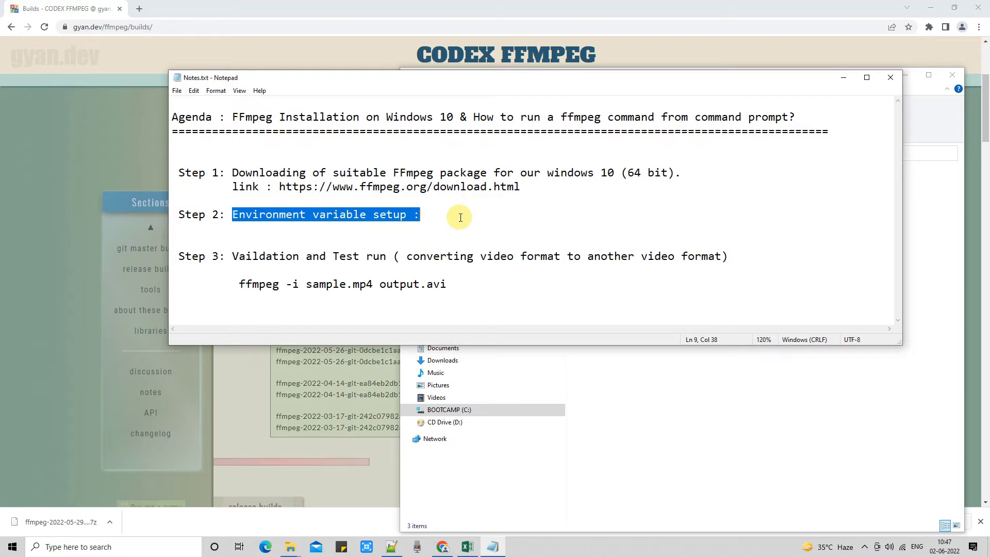
left_click(836, 81)
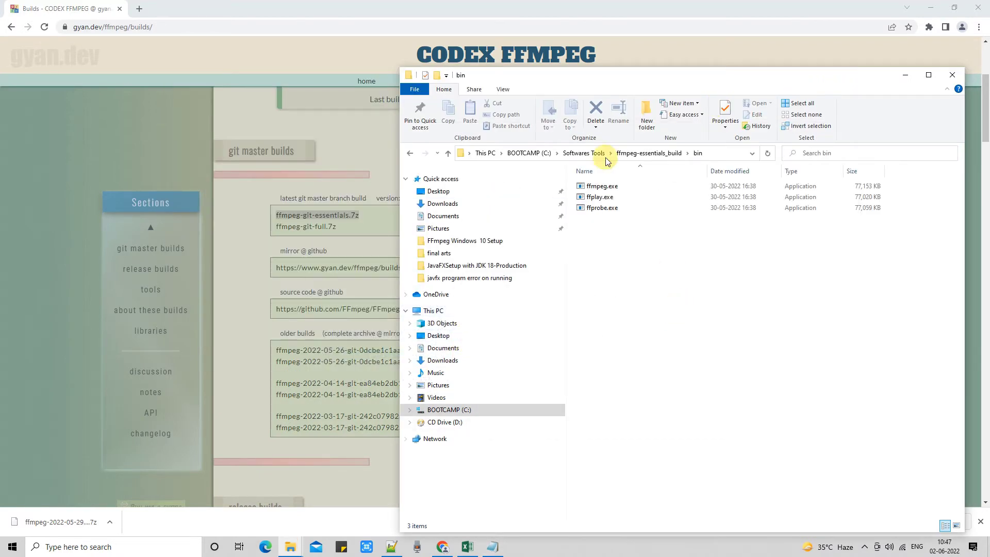
- Open the properties of This PC from File Explorer and reposition the About settings window
left_click_drag(584, 75, 452, 46)
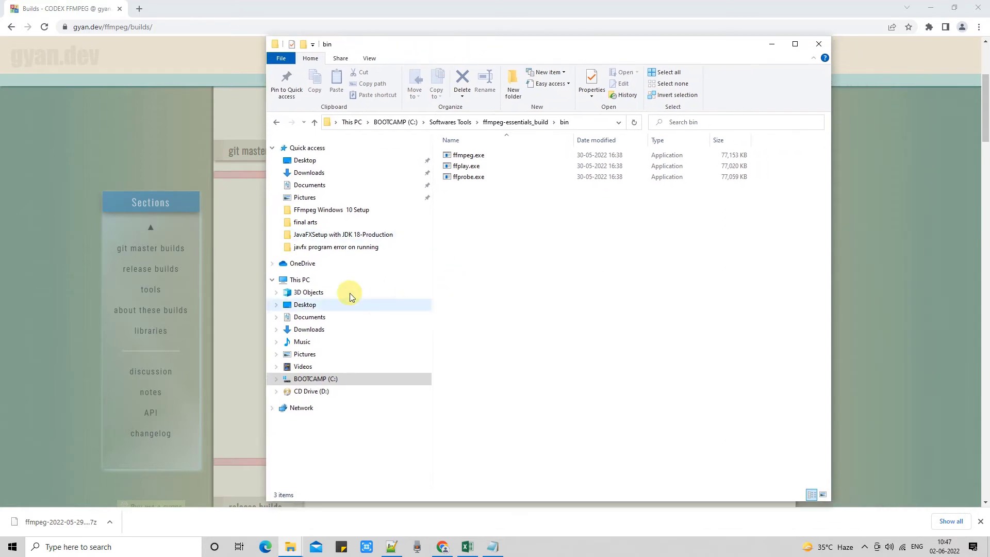
right_click(302, 284)
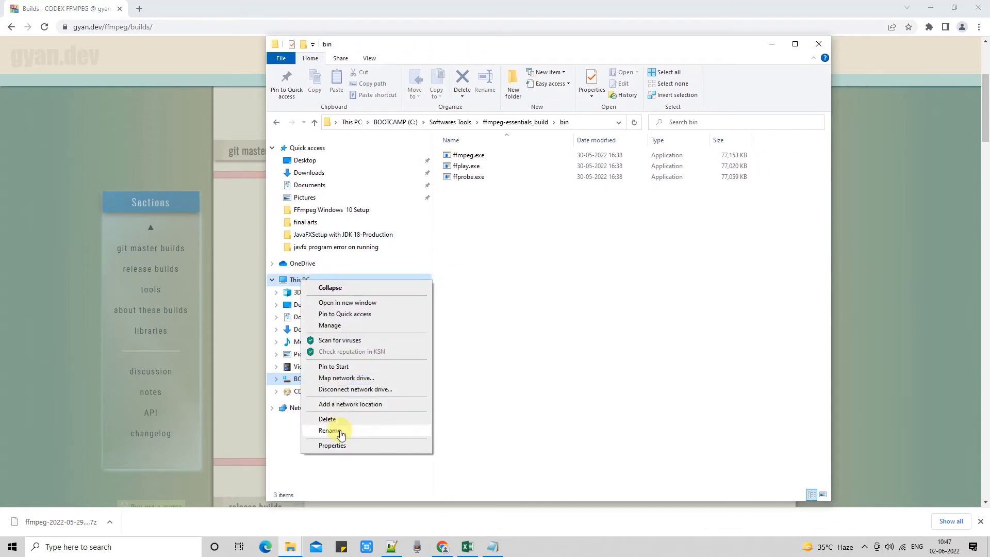
left_click(352, 450)
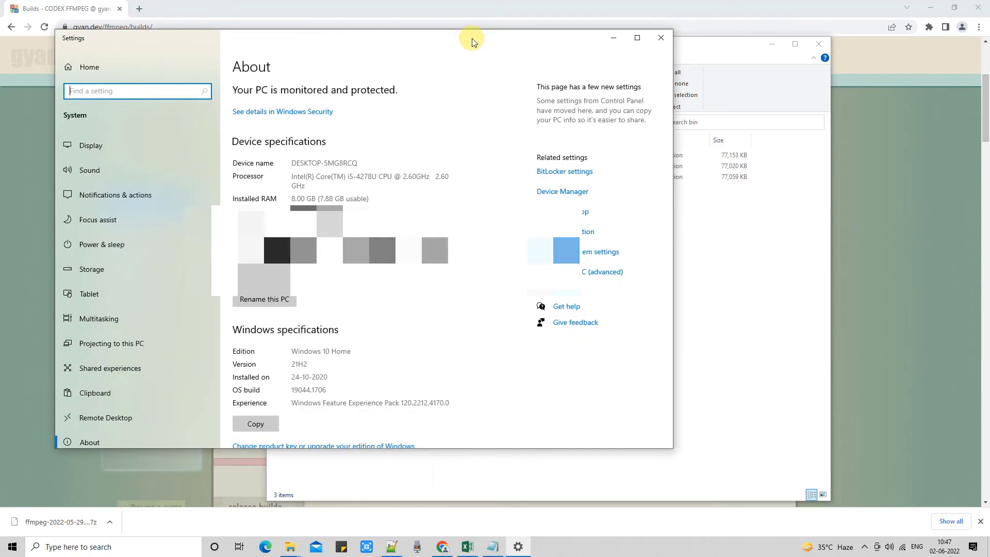
left_click_drag(471, 38, 580, 52)
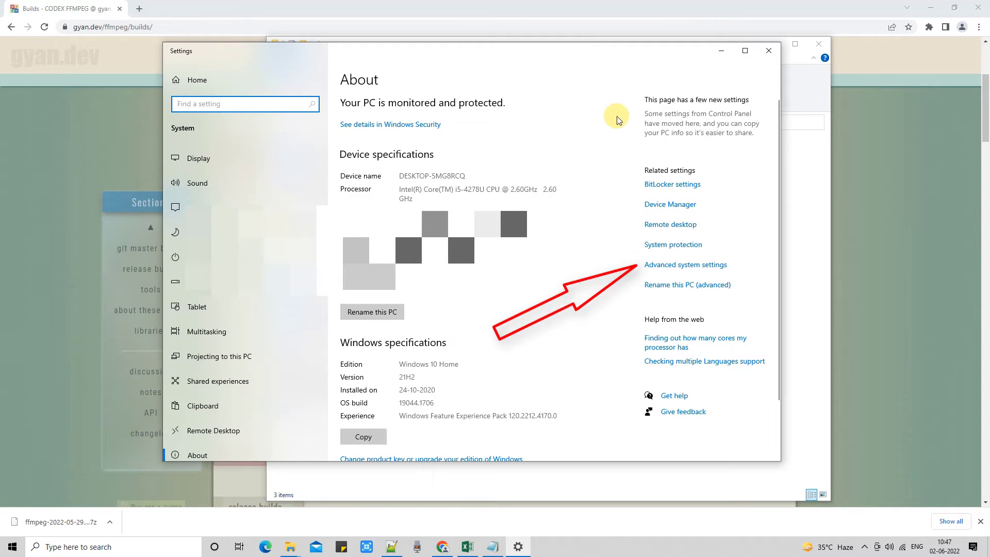
- Open the system Path variable for editing through the advanced system settings and Environment Variables
left_click(719, 265)
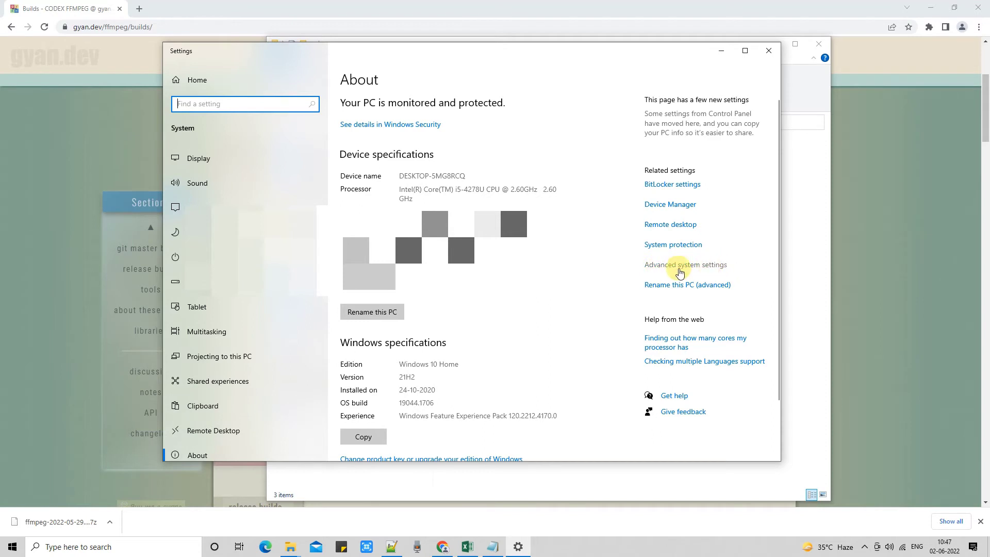
left_click(720, 268)
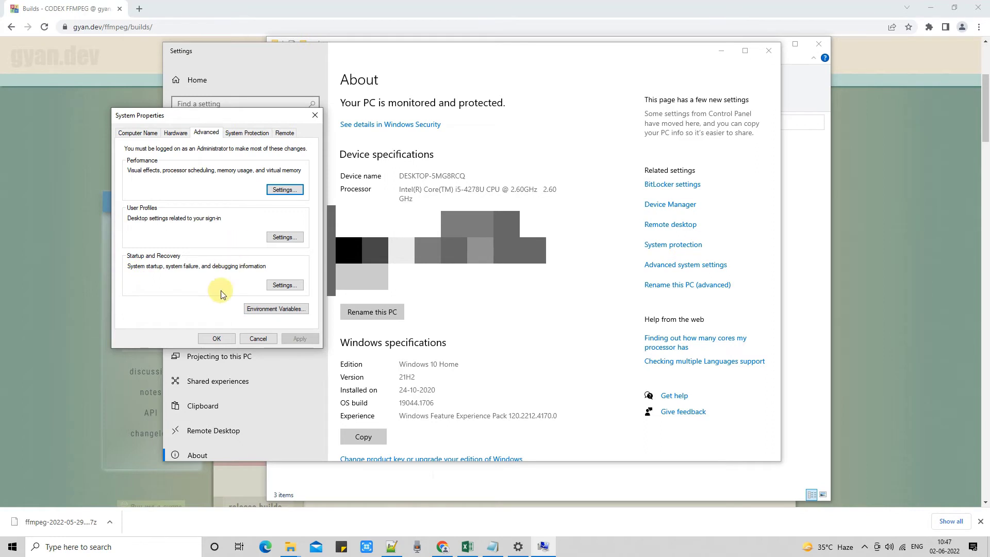
left_click(284, 312)
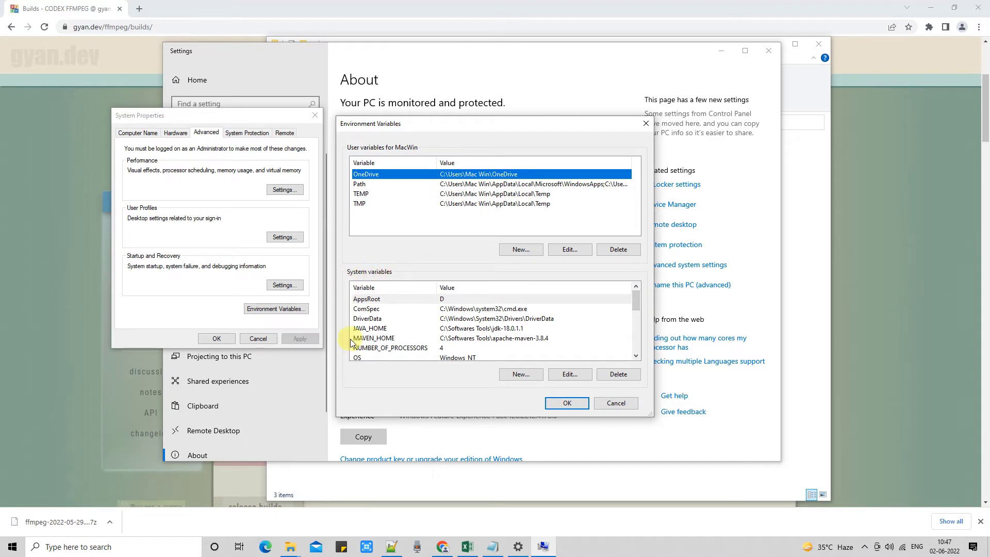
left_click_drag(635, 305, 639, 320)
left_click(400, 329)
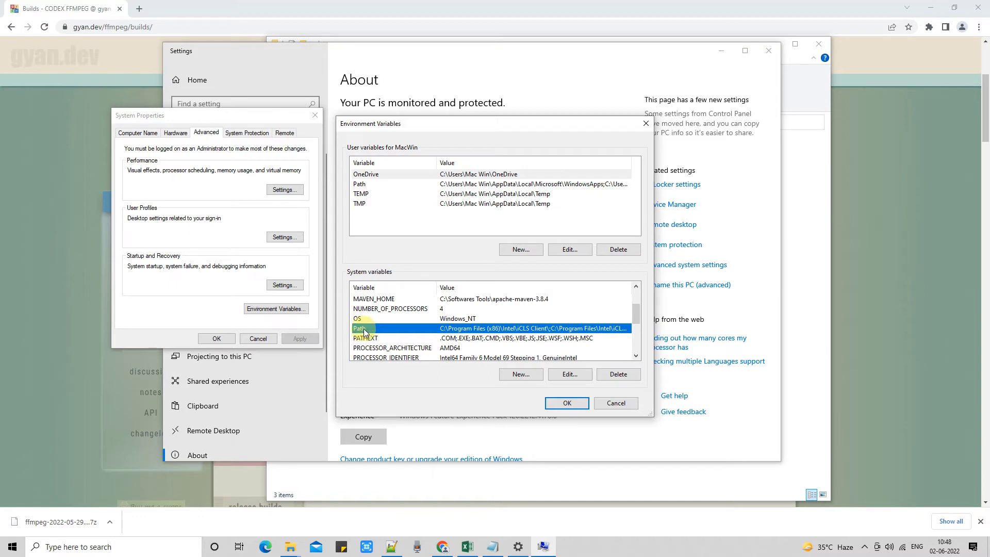
left_click(571, 376)
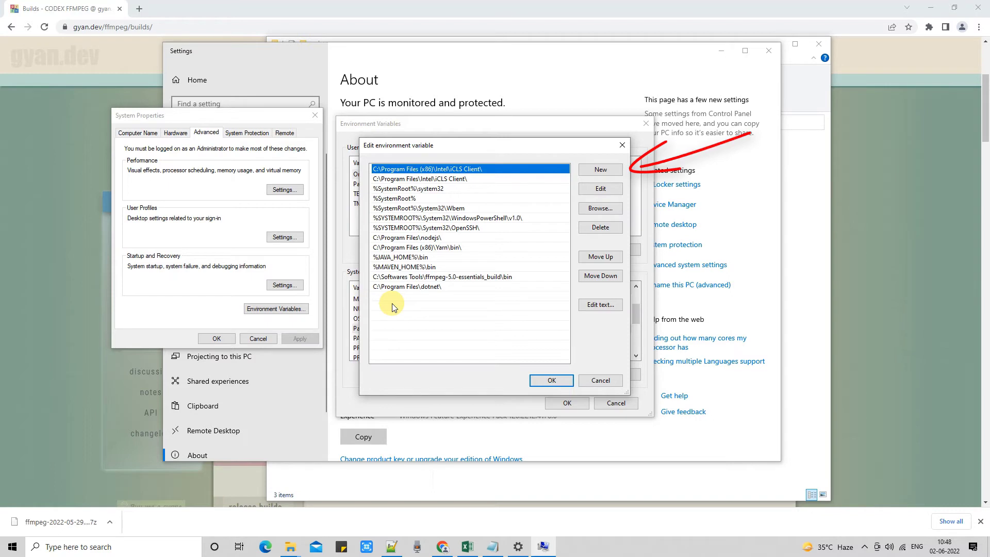
- Switch to File Explorer, copy the full path of the bin folder inside ffmpeg-essentials_build, and minimize the window
left_click(291, 546)
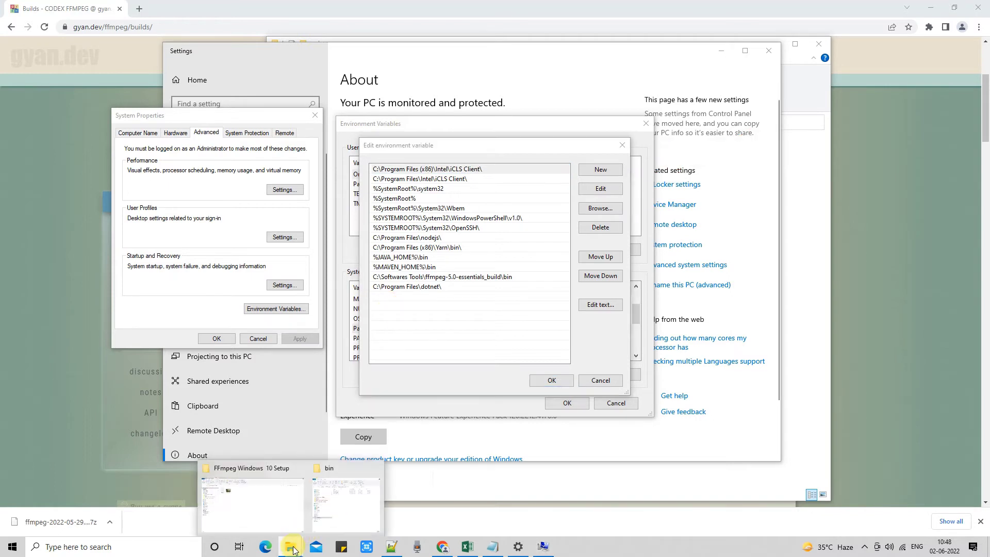
left_click(338, 507)
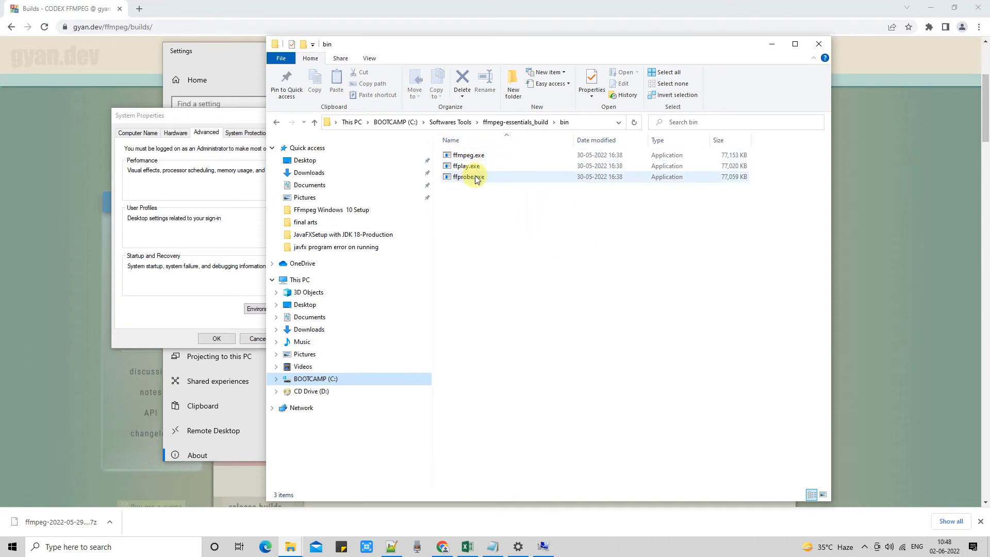
left_click(509, 122)
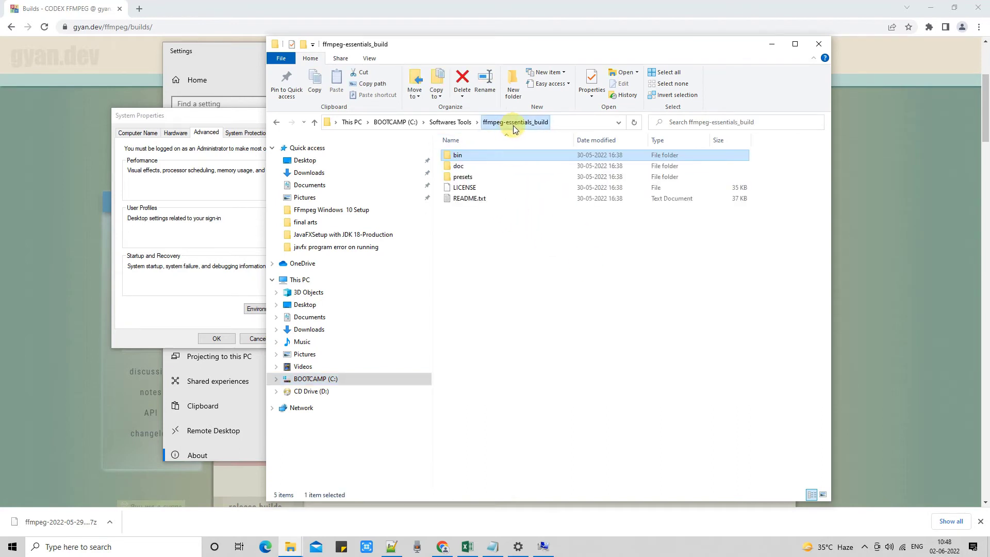
left_click(450, 122)
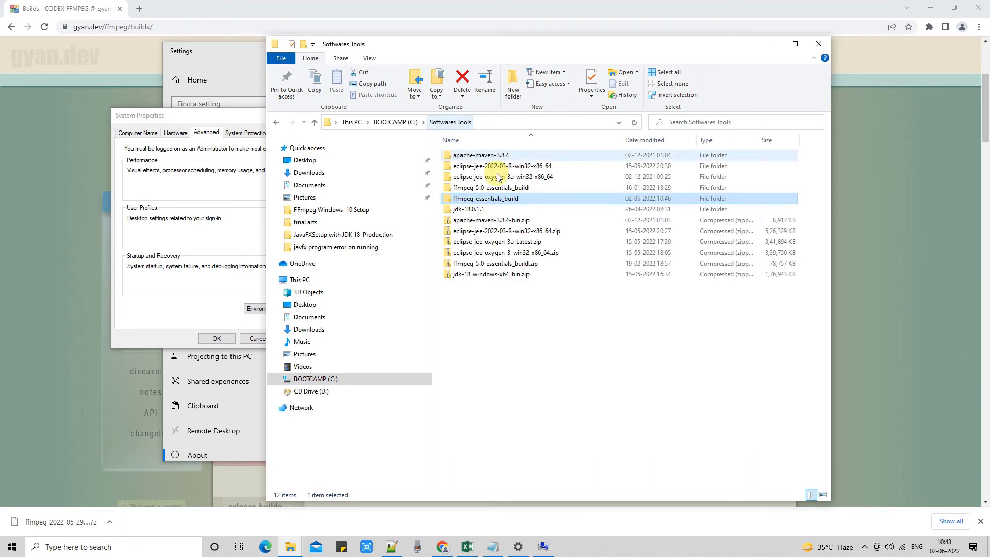
double_click(509, 201)
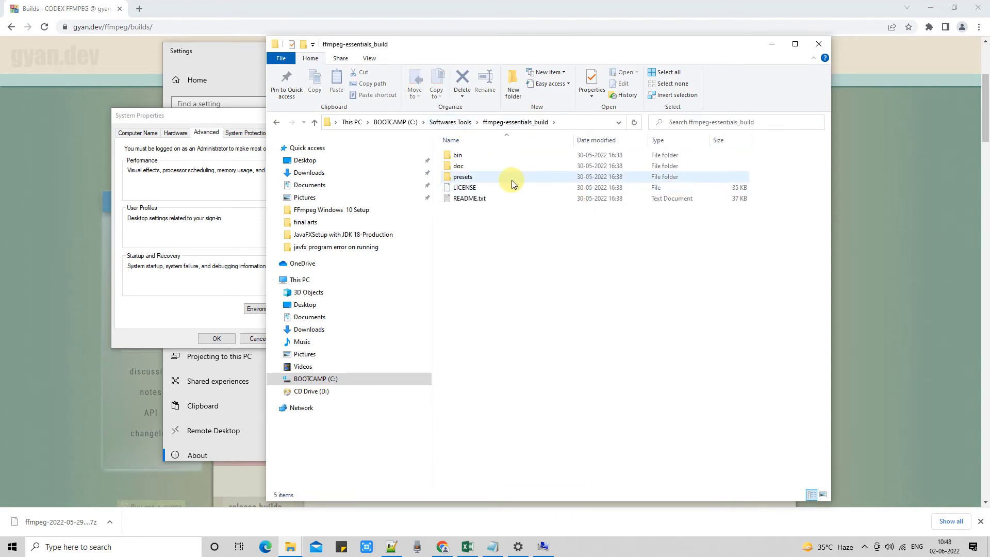
double_click(459, 156)
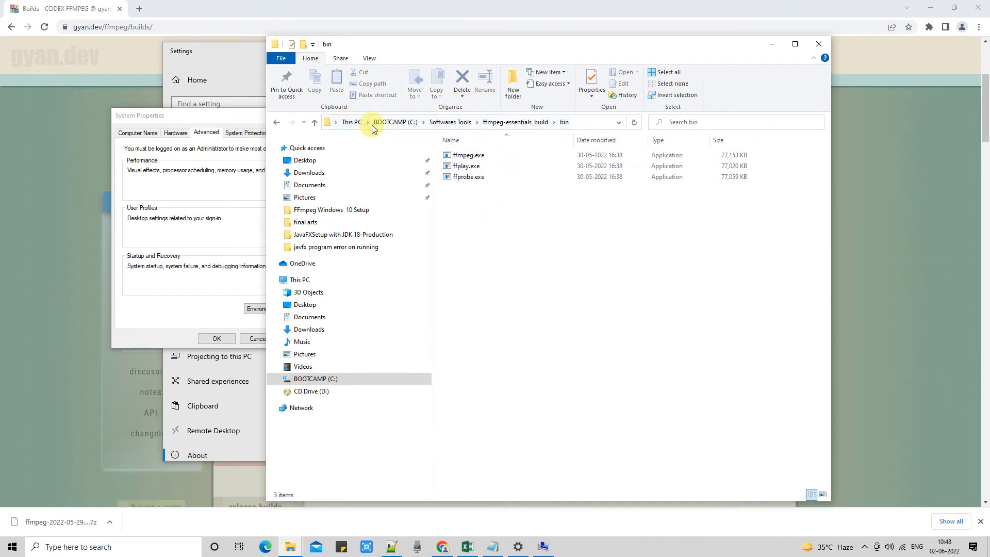
left_click(582, 123)
key("ctrl+c")
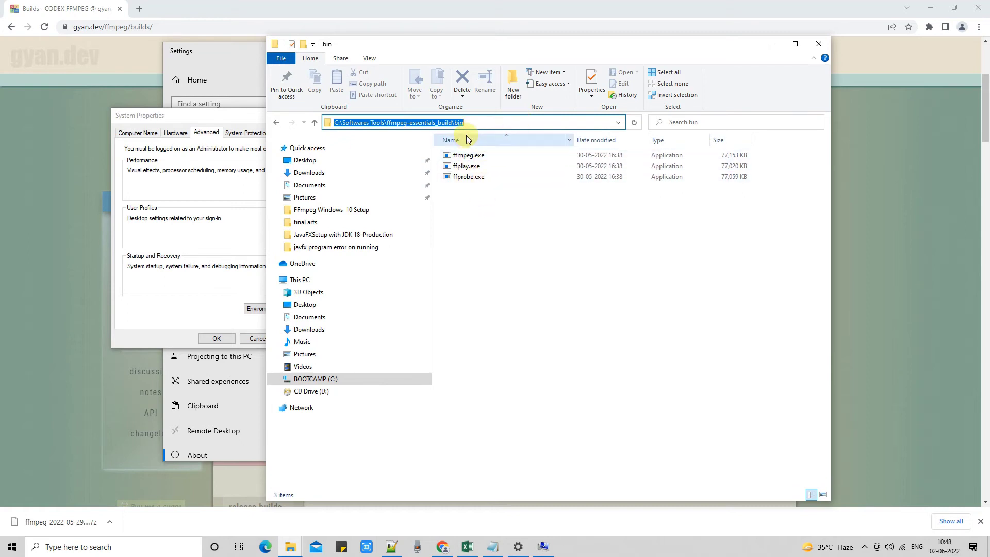
left_click(772, 50)
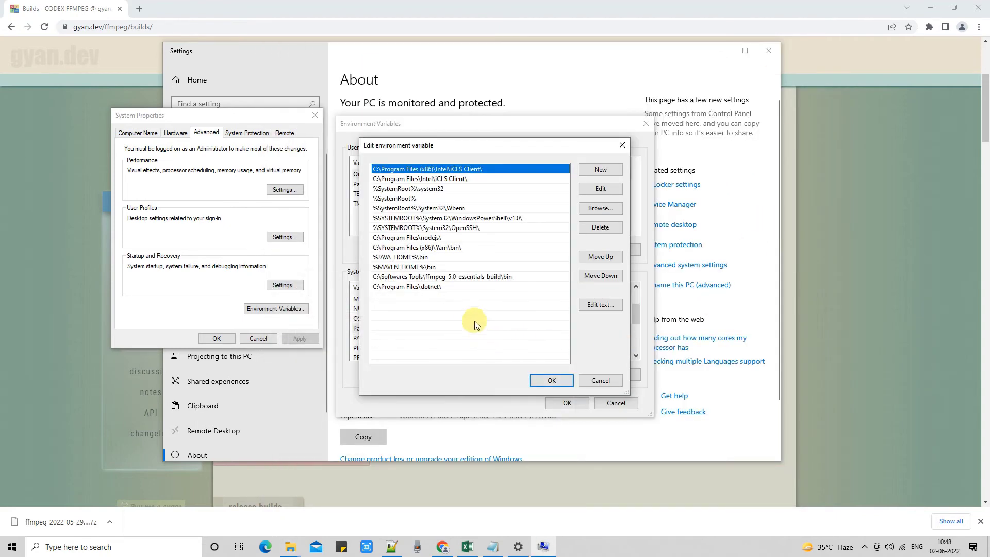
- Add C:\Softwares Tools\ffmpeg-essentials_build\bin as a new entry in the system Path variable
left_click(602, 171)
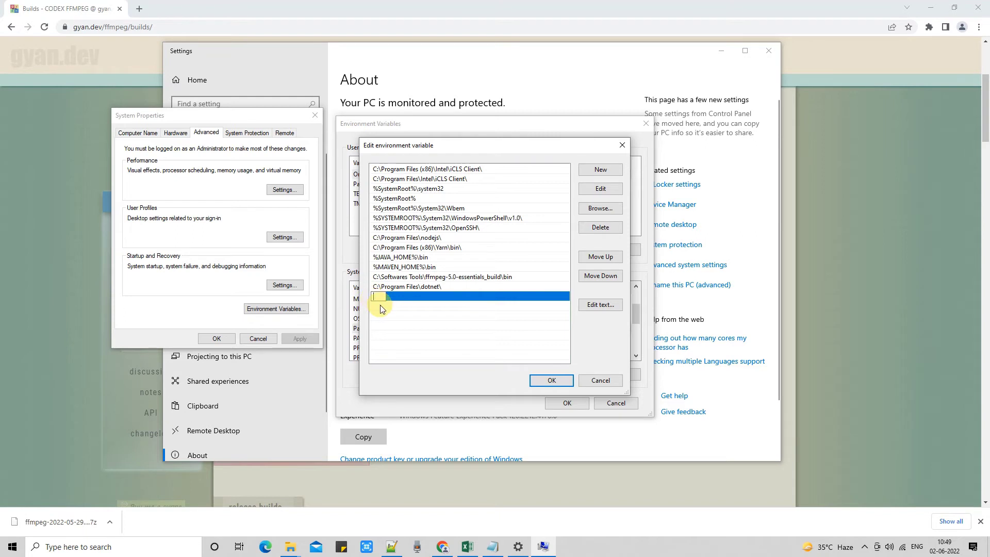
key("ctrl+v")
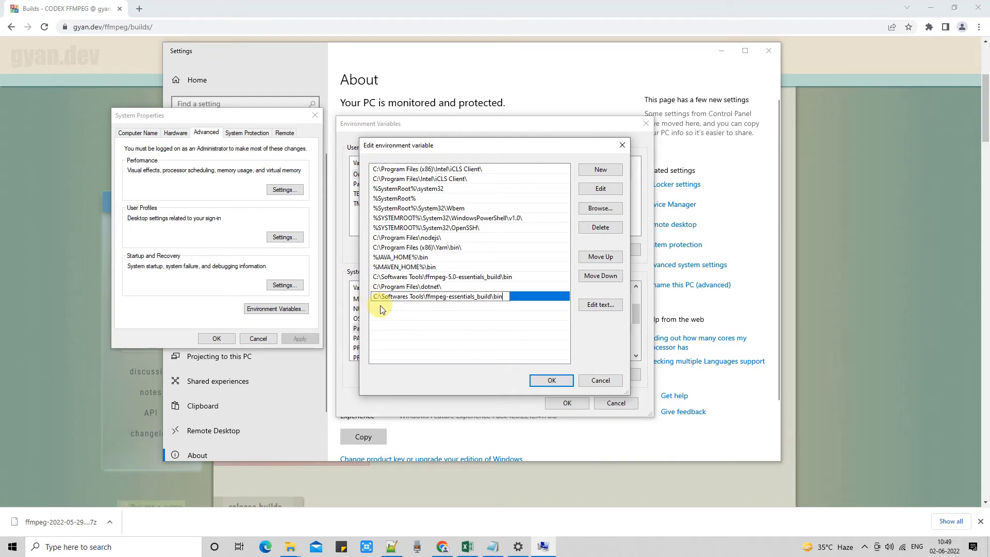
left_click(526, 325)
left_click(509, 298)
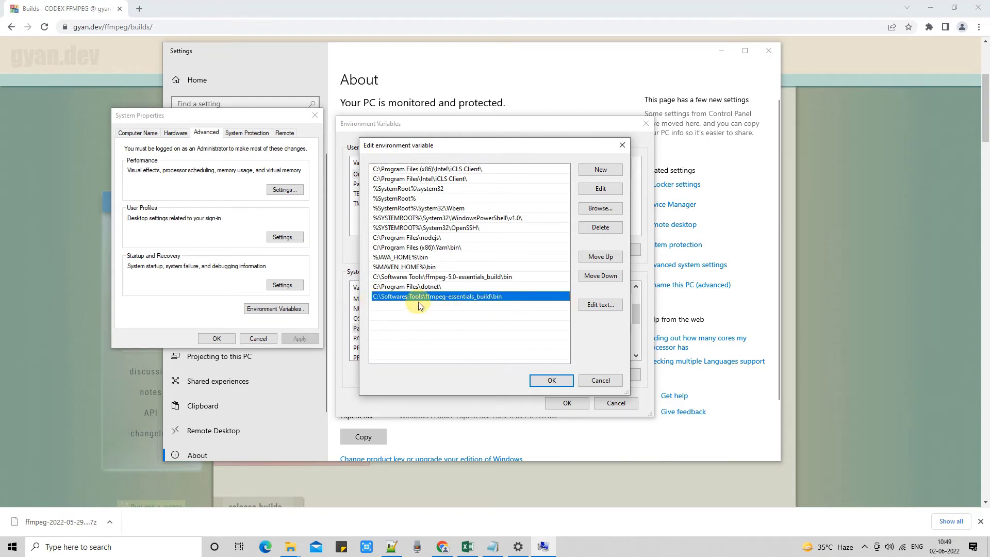
left_click(531, 326)
left_click(526, 298)
- Delete the old C:\Softwares Tools\ffmpeg-5.0-essentials_build\bin entry from the Path variable
left_click(511, 278)
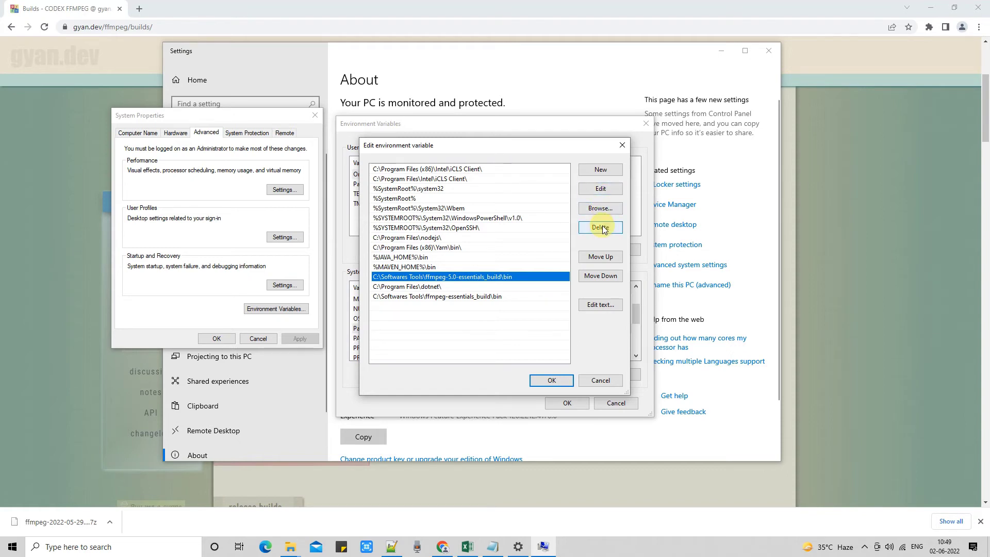
left_click(602, 228)
left_click(515, 287)
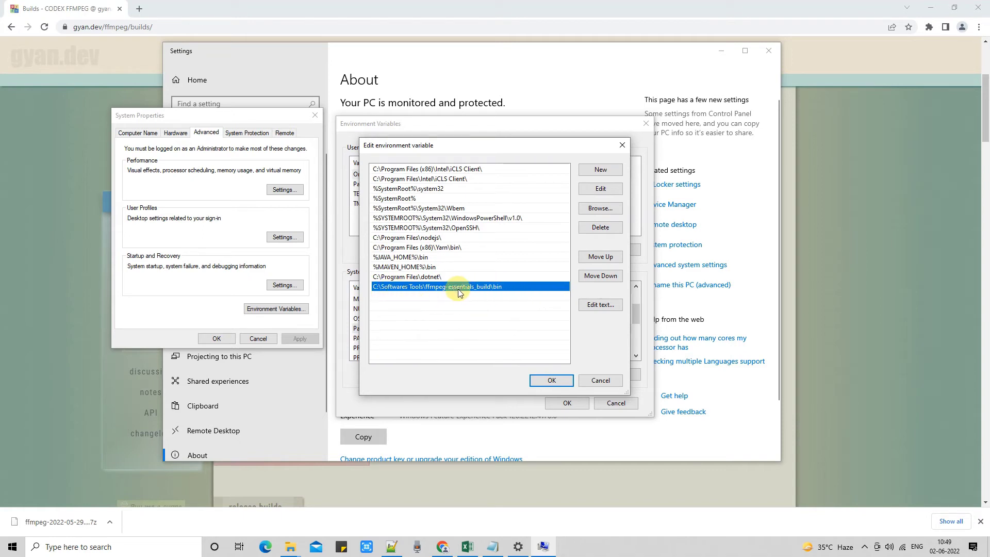
- Save the environment variable changes and close System Properties and the About settings window
left_click(552, 380)
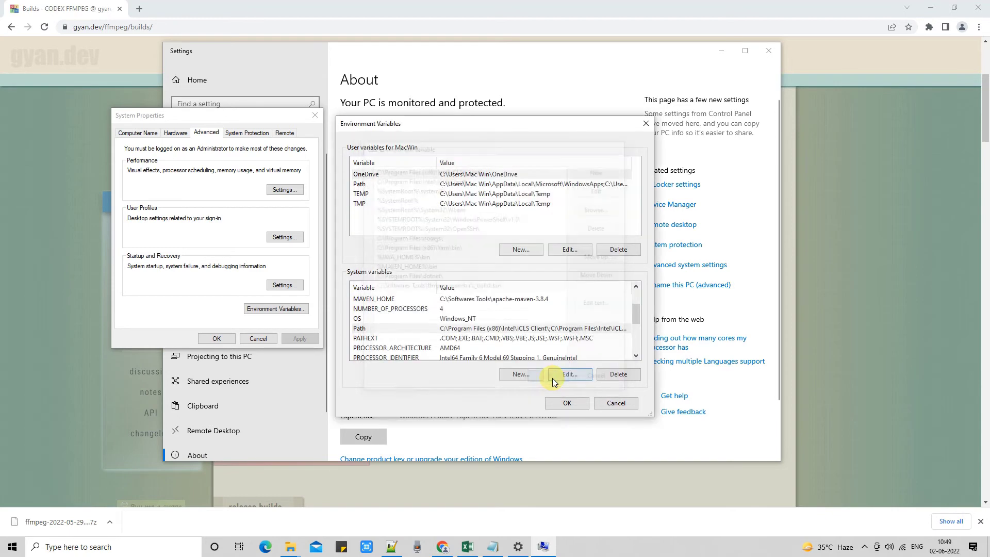
left_click(570, 404)
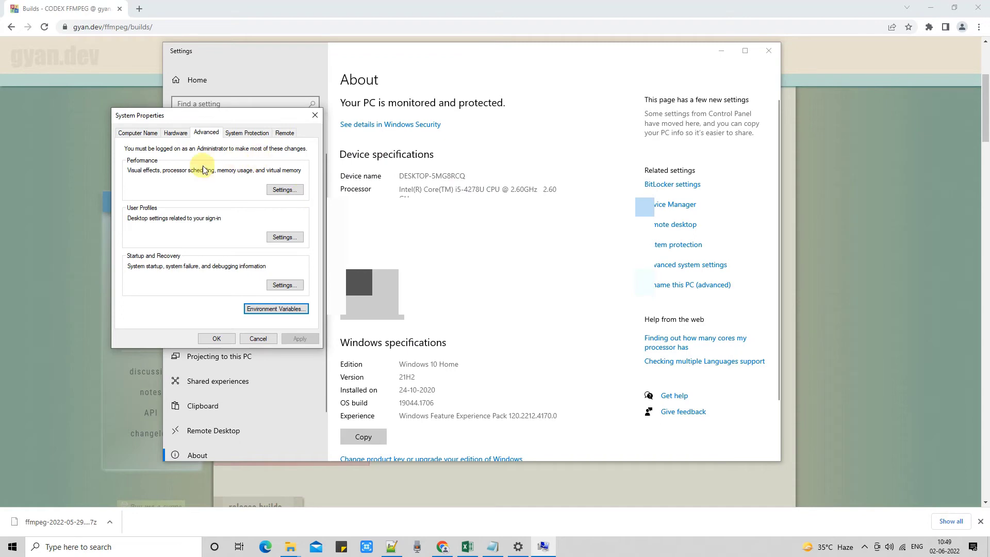
left_click(217, 339)
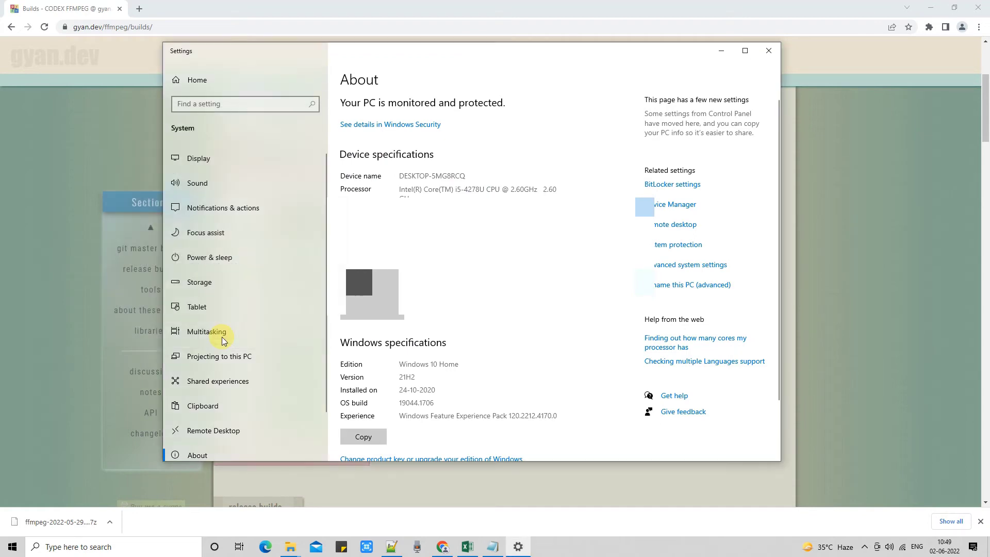
left_click(773, 53)
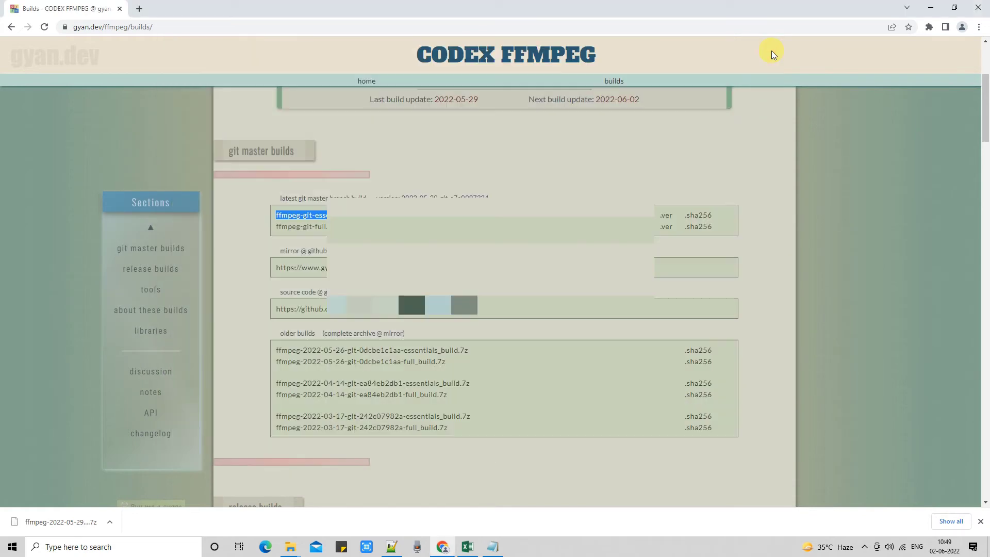
- Switch to Notes.txt in Notepad, review the Step 3 validation and test run lines with the ffmpeg command, and minimize the notes
left_click(499, 549)
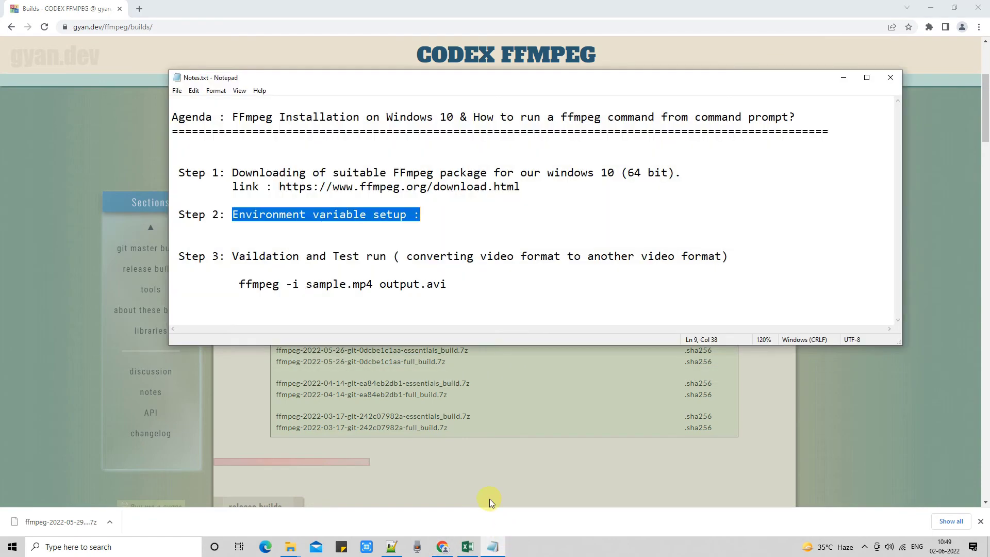
left_click_drag(219, 256, 163, 252)
left_click_drag(232, 256, 566, 257)
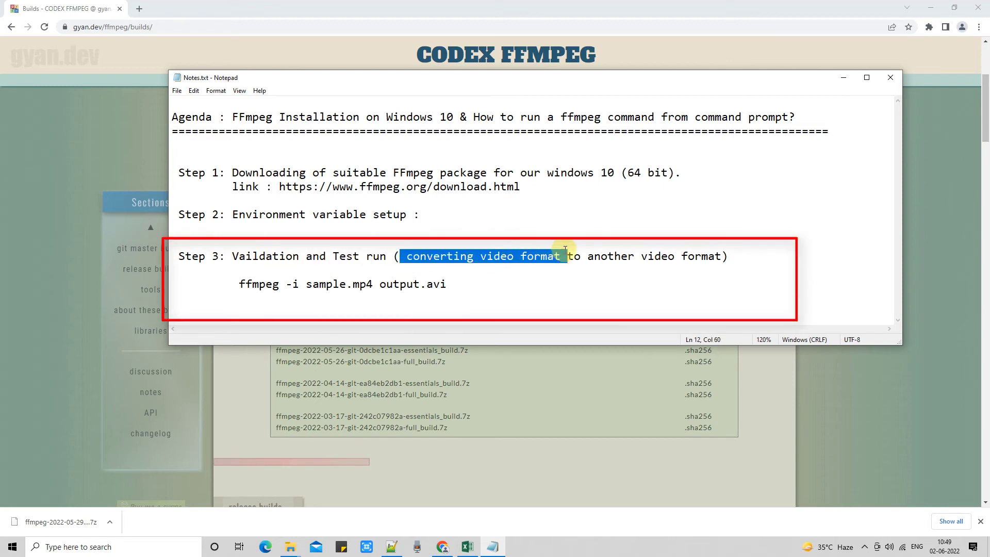
left_click(595, 256)
left_click_drag(374, 284, 343, 284)
left_click_drag(427, 284, 235, 285)
left_click(461, 287)
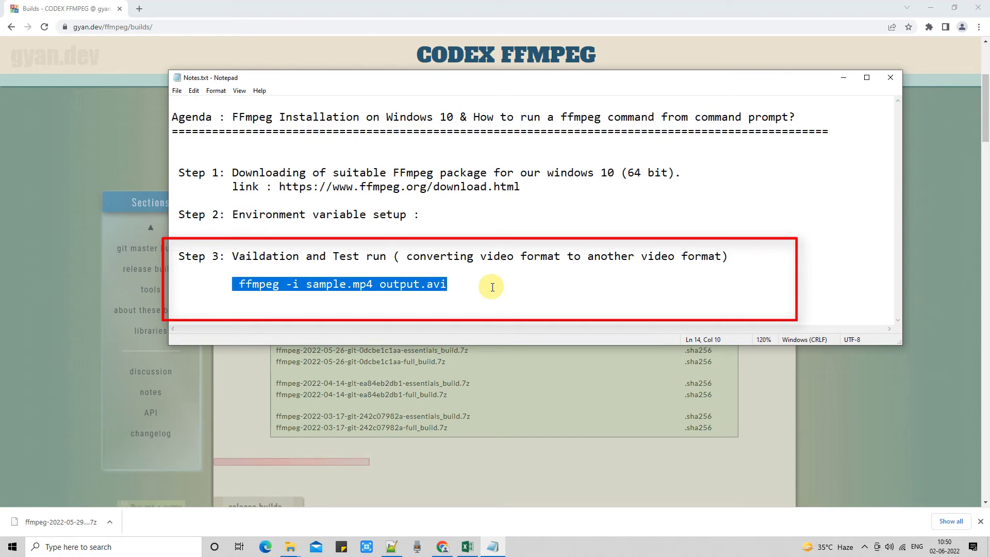
left_click_drag(729, 256, 182, 256)
left_click(333, 285)
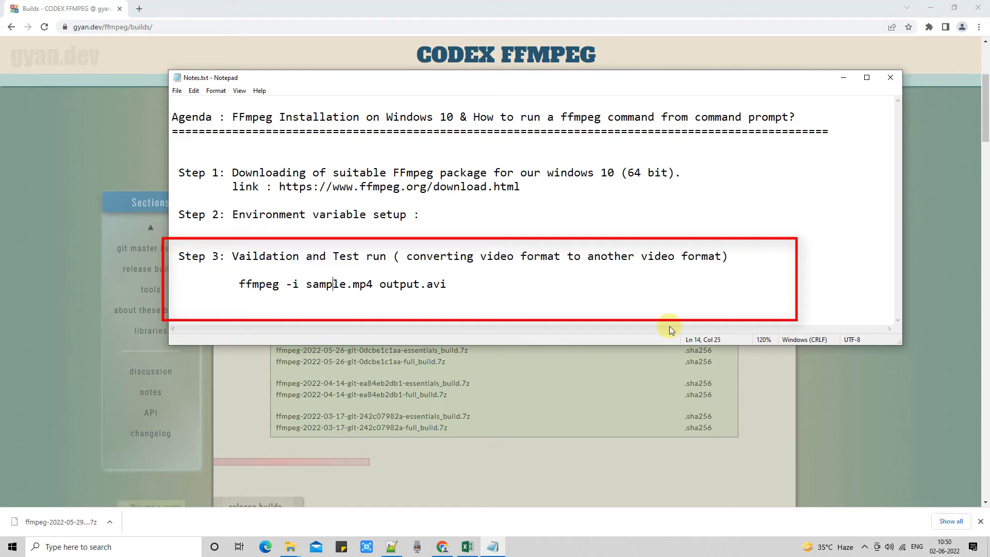
left_click(844, 82)
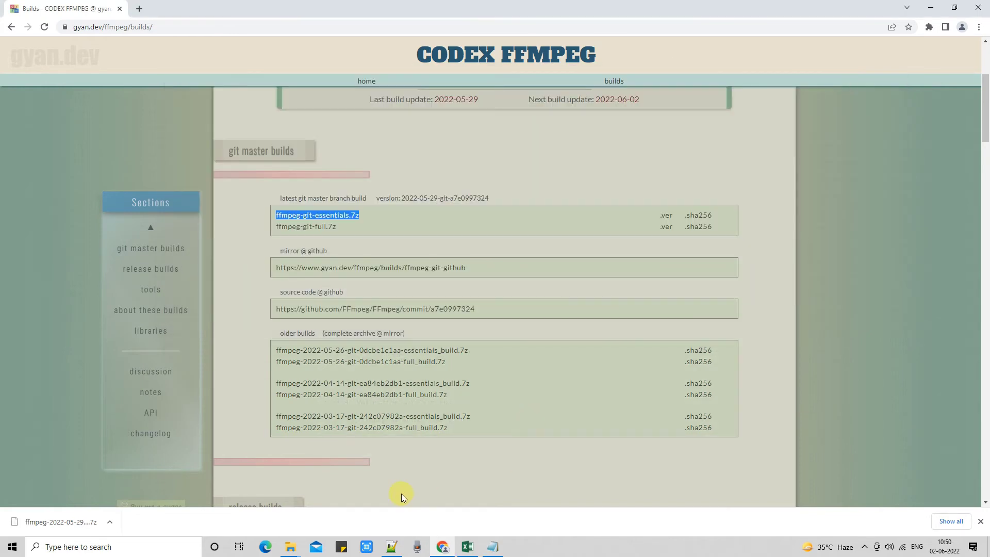
- Switch to the FFmpeg Windows 10 Setup folder in File Explorer, check its path, and select sample.mp4
mouse_move(294, 550)
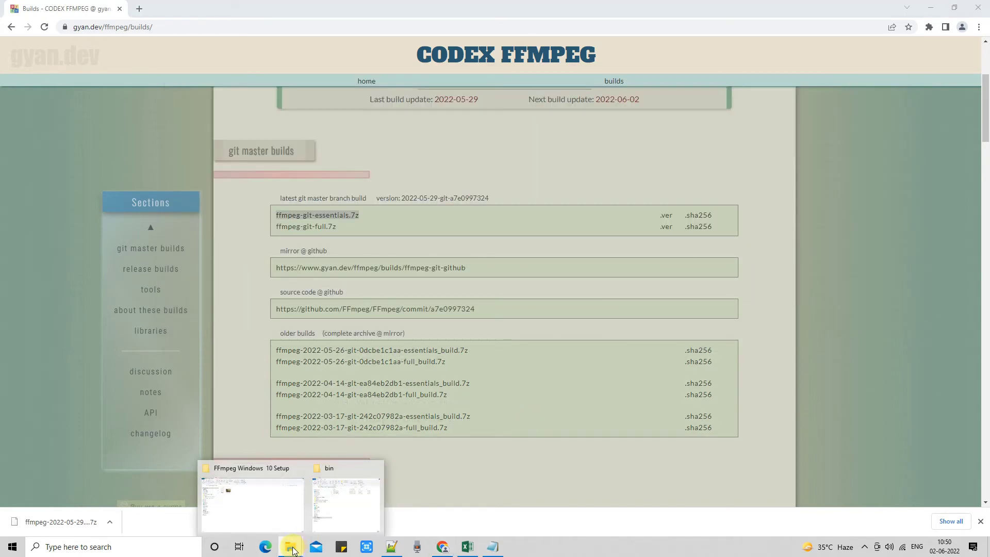
left_click(275, 511)
left_click(316, 81)
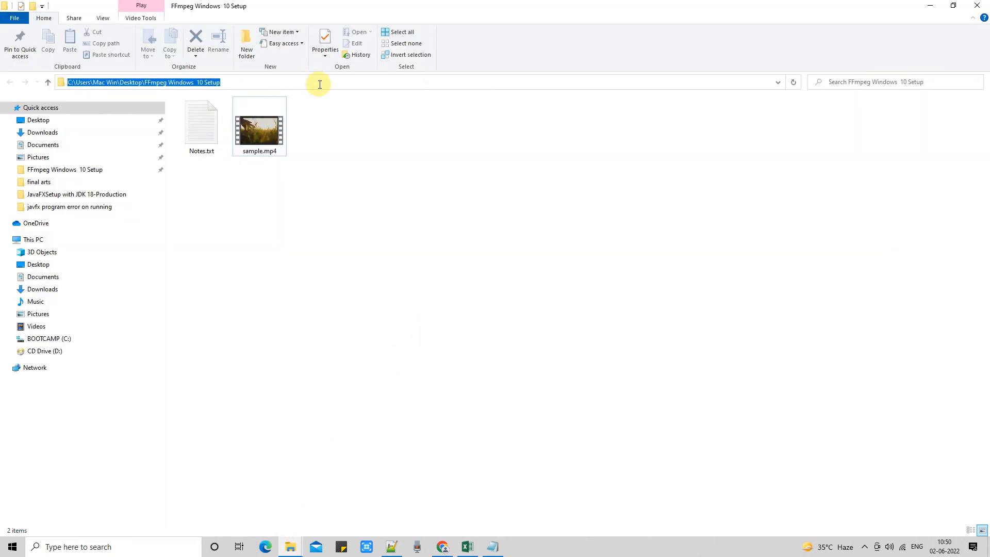
left_click(351, 240)
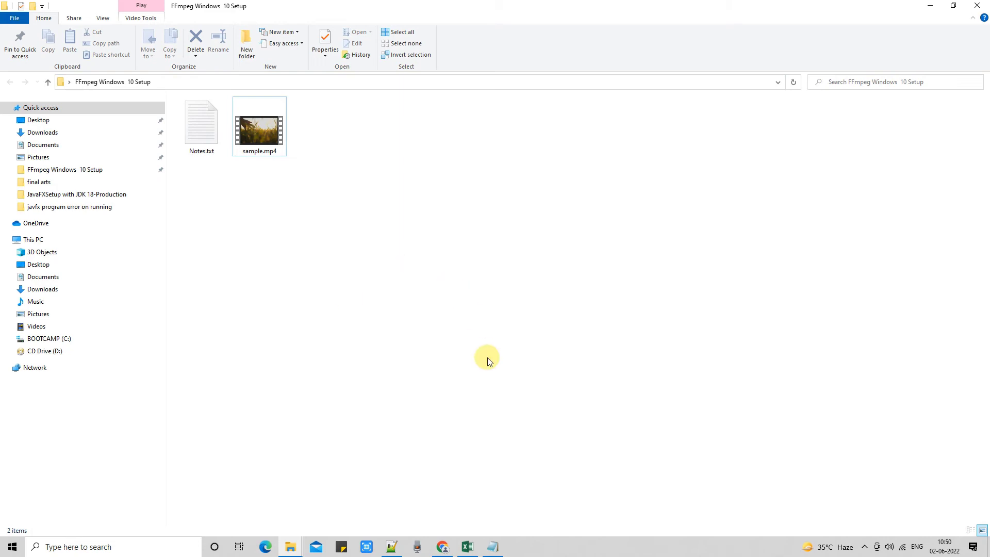
left_click(280, 150)
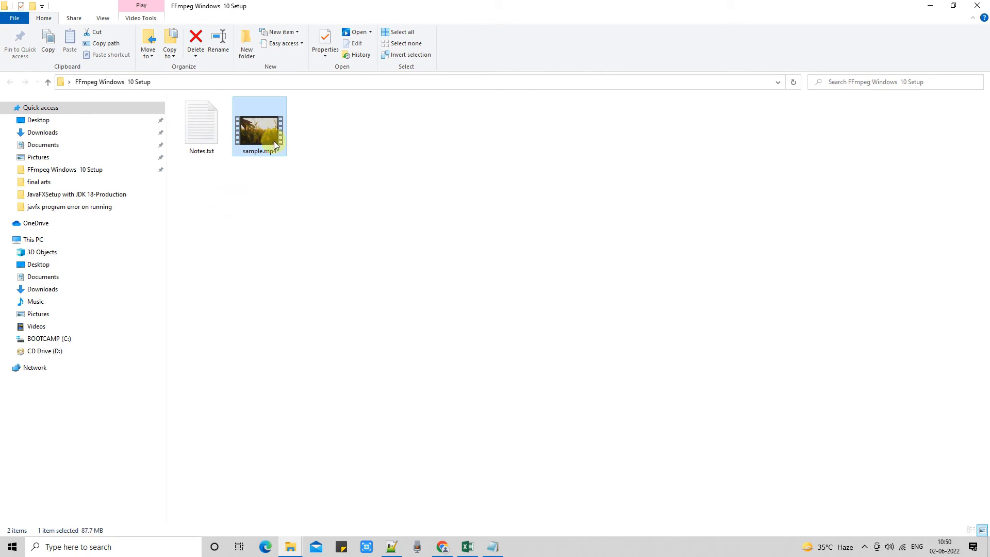
- Switch to Notes.txt, examine the input and output file names in the ffmpeg test command, and minimize the notes
left_click(491, 547)
left_click(308, 284)
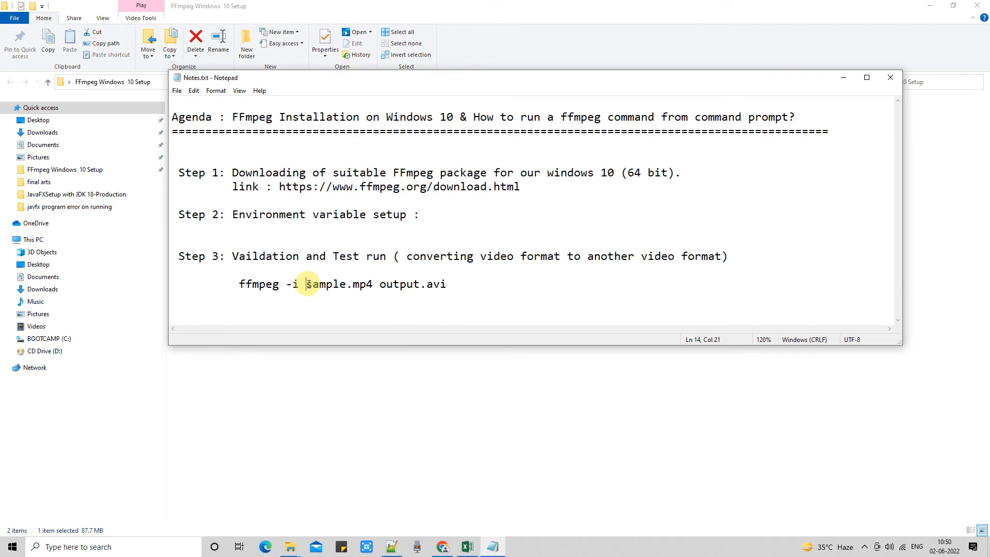
left_click_drag(307, 284, 372, 284)
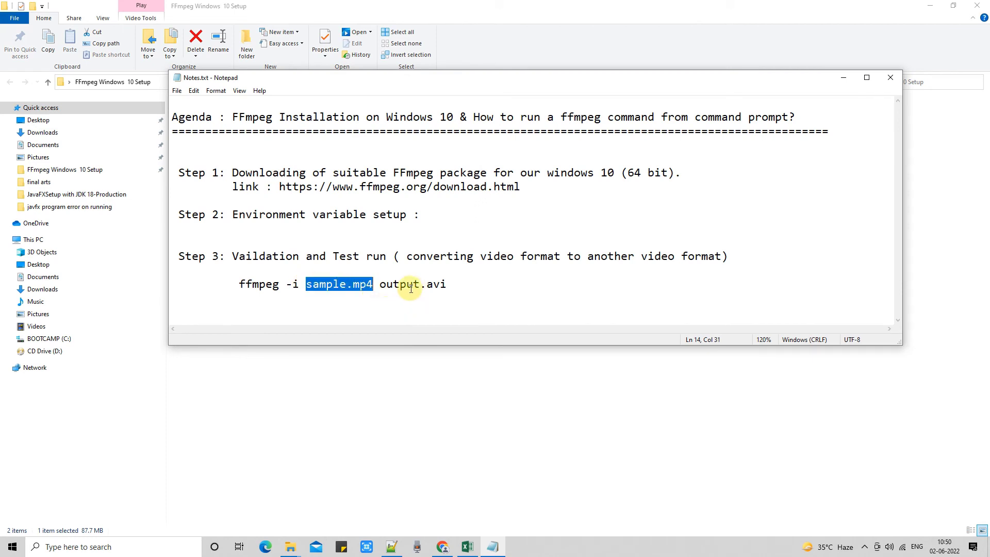
left_click(364, 284)
left_click_drag(380, 285, 447, 283)
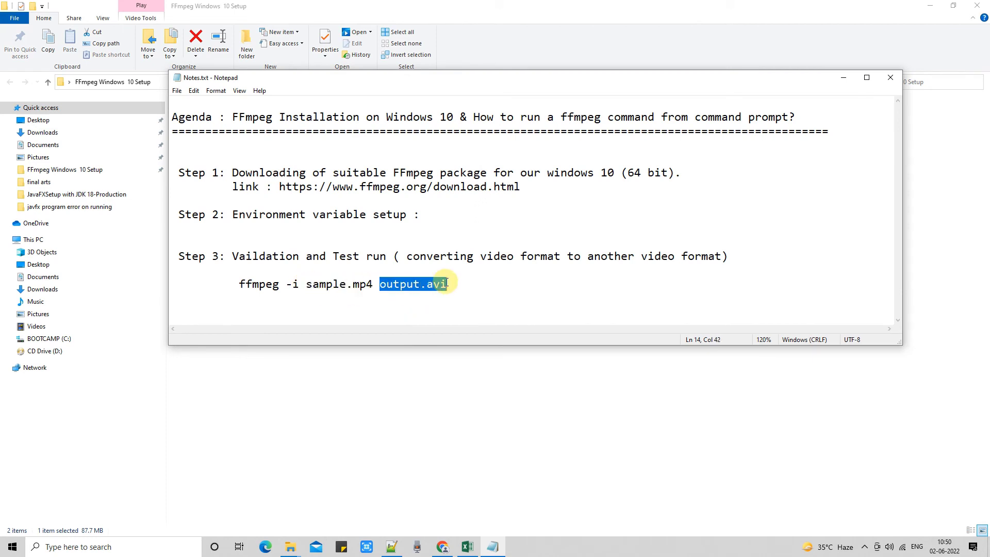
left_click(845, 79)
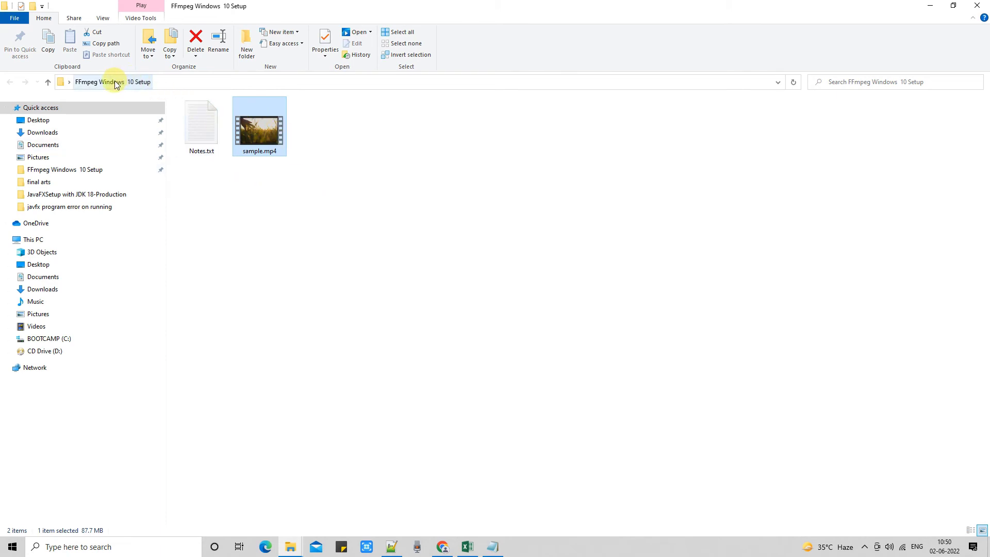
- Open Command Prompt directly in the FFmpeg Windows 10 Setup folder with cmd, and place its window below the files
left_click(420, 82)
left_click(165, 83)
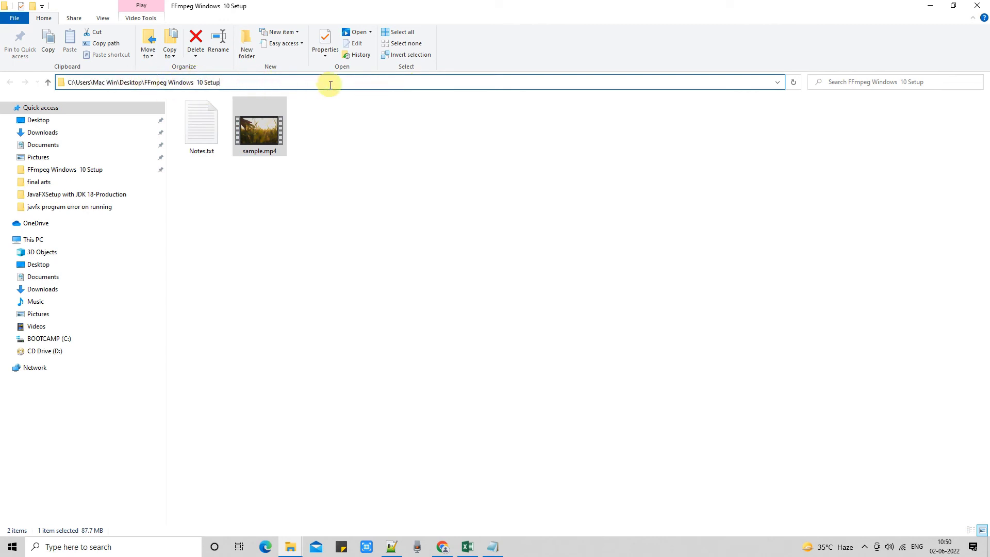
left_click(348, 181)
left_click(341, 81)
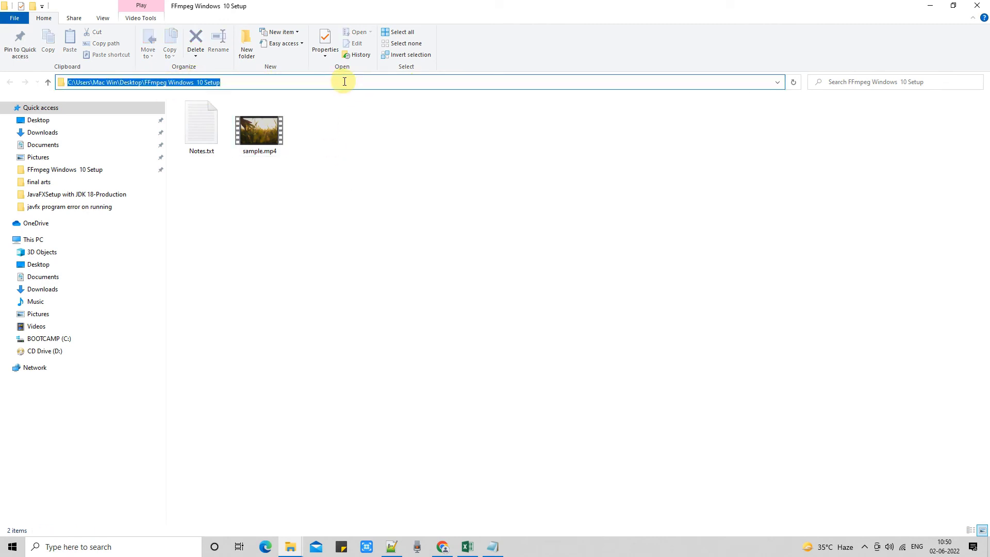
key("BackSpace")
type("cmd")
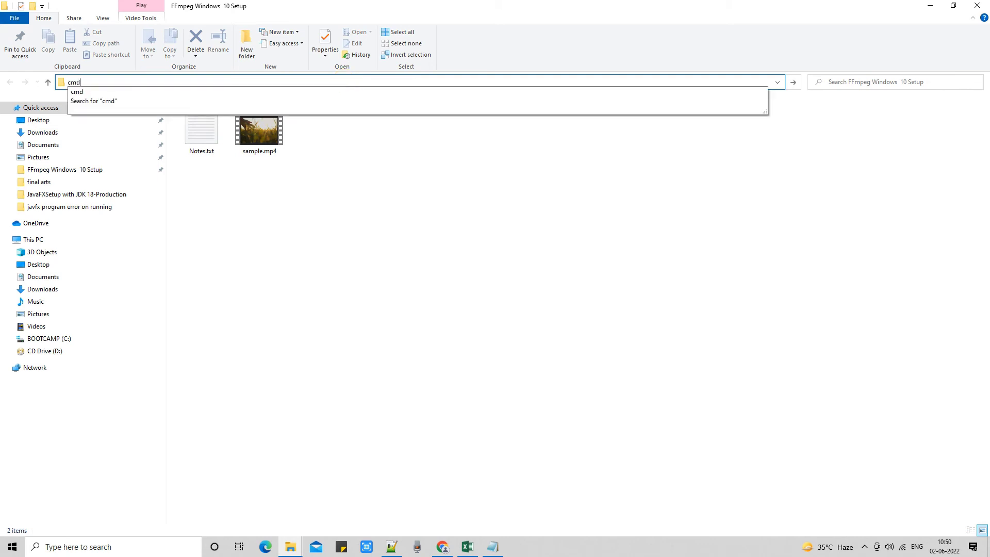
key("Return")
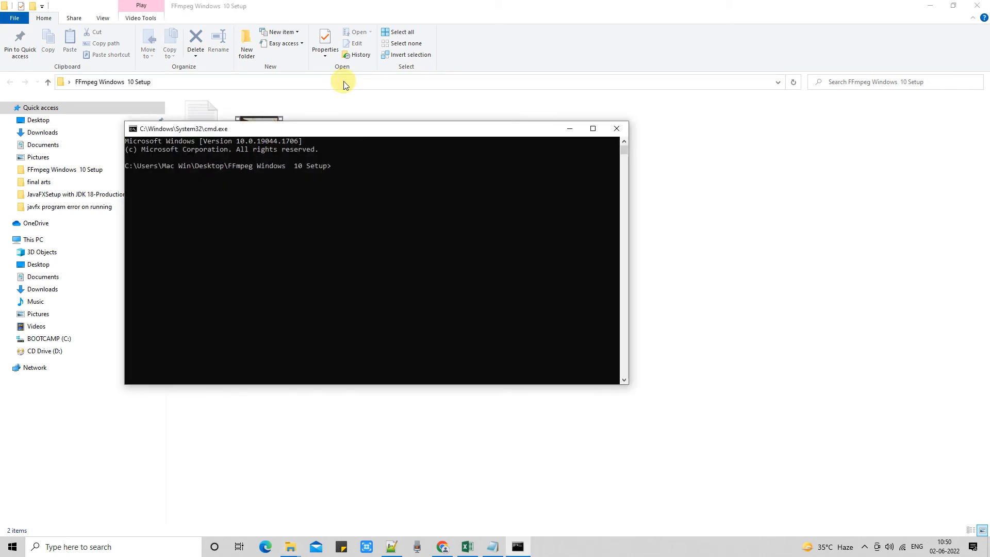
left_click_drag(424, 131, 472, 187)
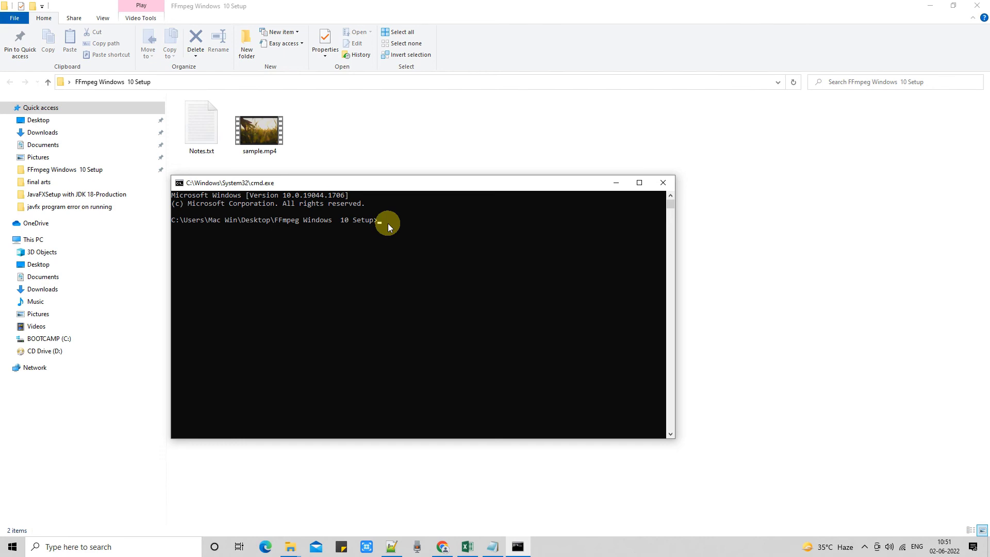
- Switch to Notes.txt, highlight the ffmpeg test command under Step 3 to review it, and minimize the notes
left_click(487, 545)
left_click_drag(240, 284, 456, 278)
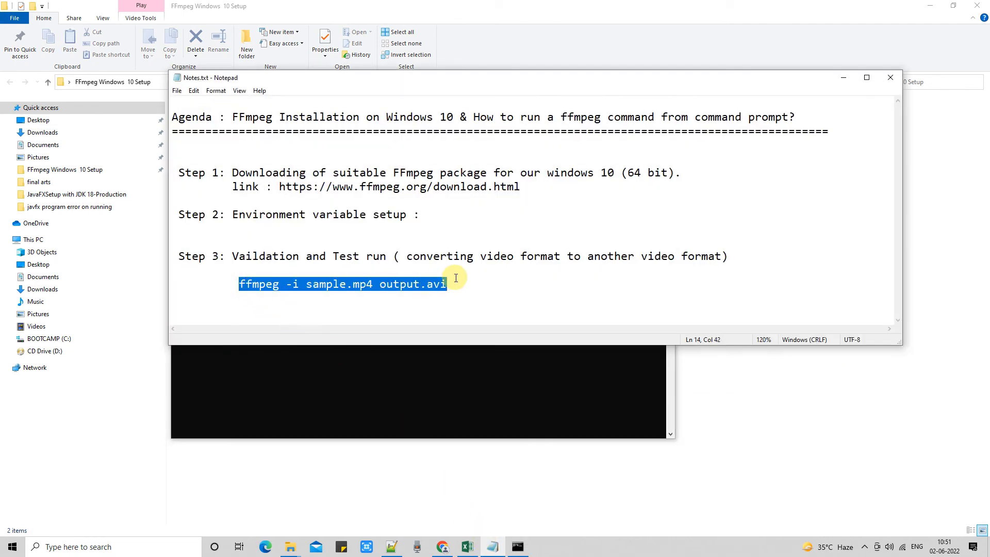
left_click(842, 78)
- Run ffmpeg -v in Command Prompt and examine the version and configuration lines of the output
left_click(427, 261)
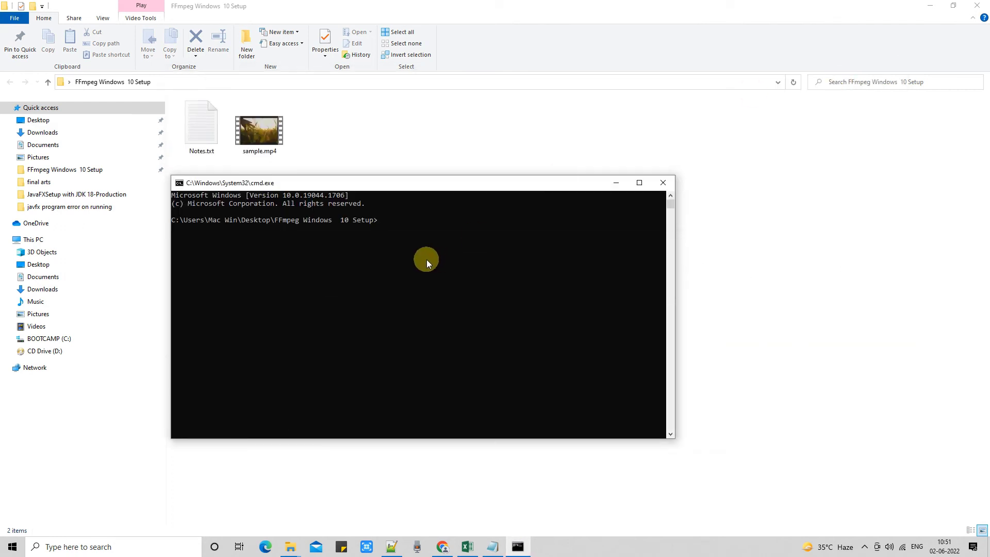
type("ffmpeg -v")
key("Return")
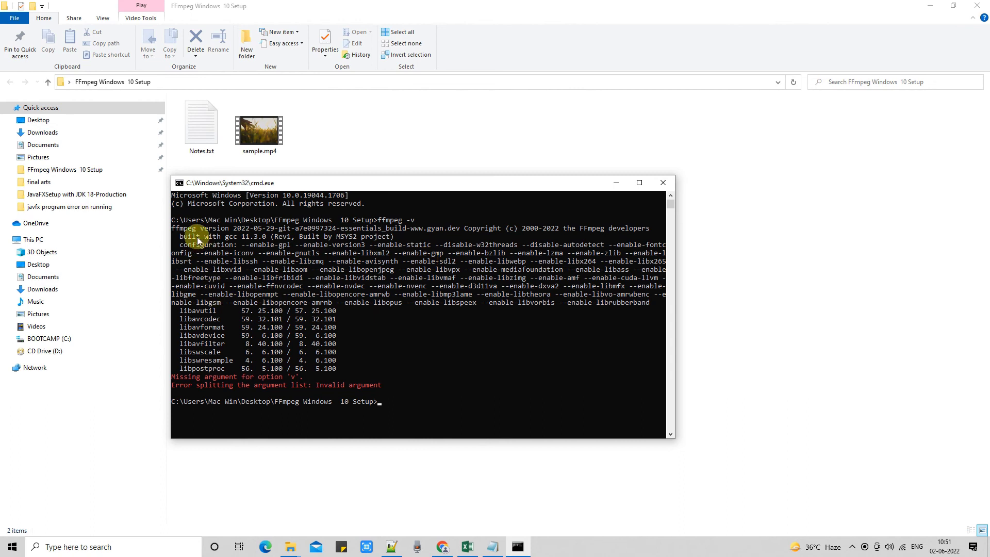
left_click_drag(175, 232, 489, 302)
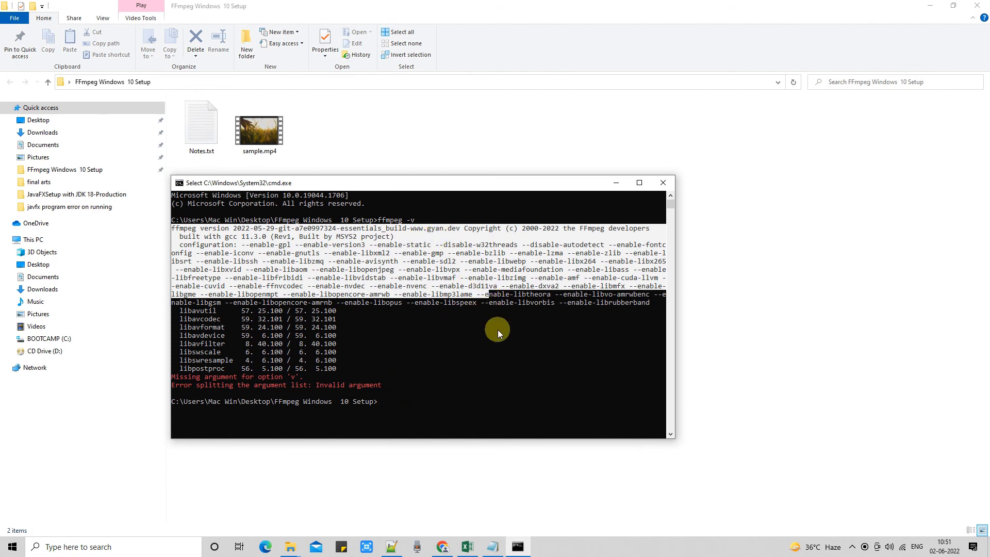
left_click(427, 409)
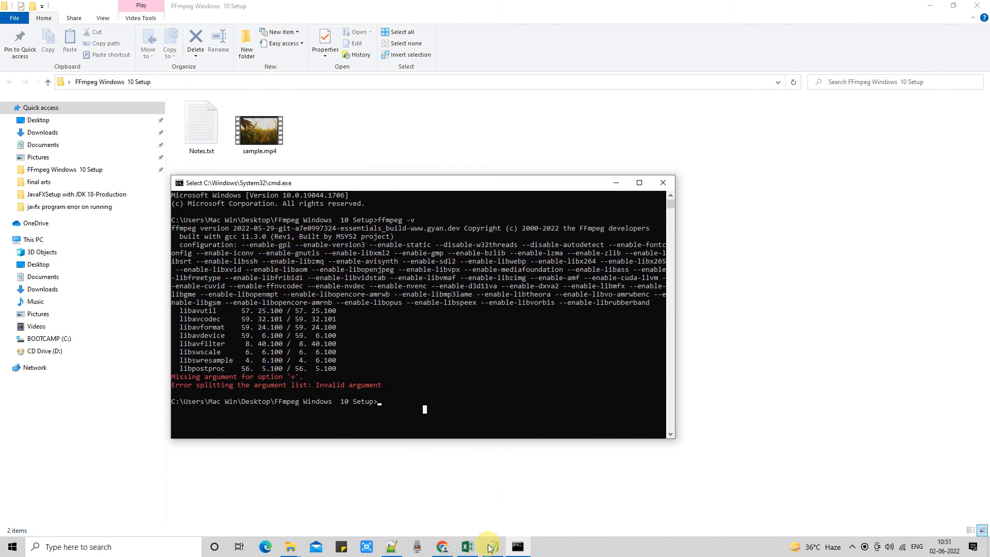
- Switch to Notes.txt, select the test command ffmpeg -i sample.mp4 output.avi, and copy it
key("alt+Tab")
left_click(294, 306)
left_click_drag(239, 285, 449, 281)
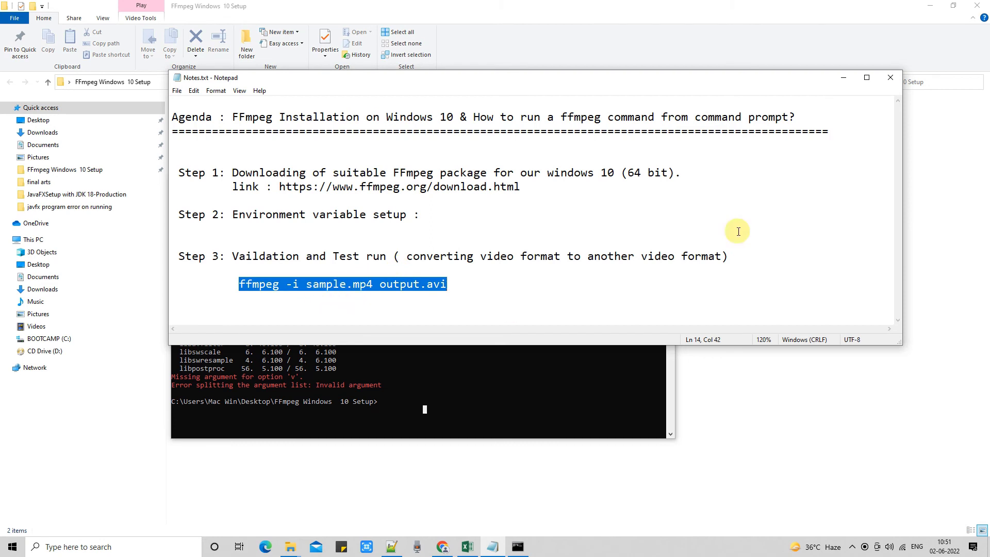
left_click(838, 80)
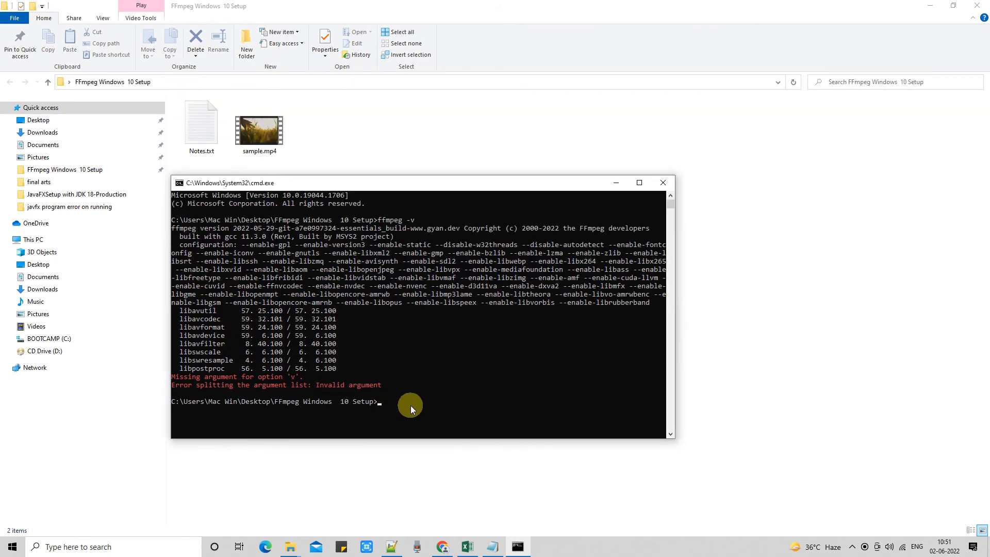
left_click(493, 547)
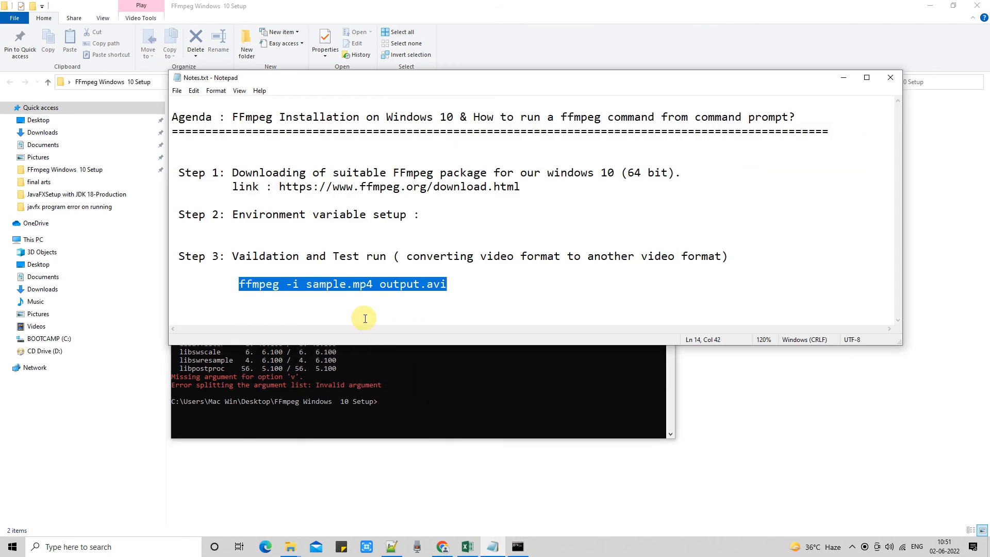
right_click(369, 284)
left_click(392, 320)
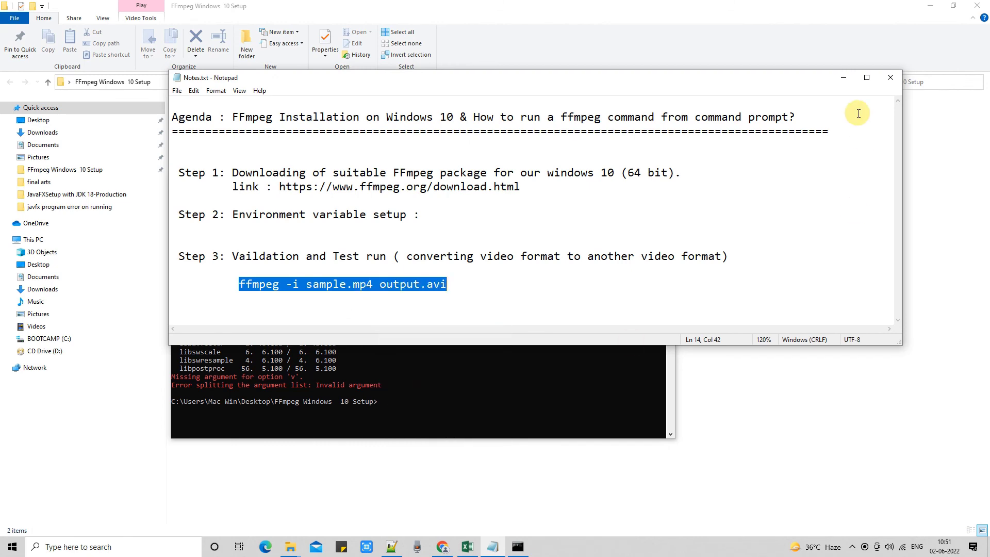
- Minimize the notes, paste ffmpeg -i sample.mp4 output.avi into Command Prompt, and run the conversion
left_click(844, 77)
right_click(420, 395)
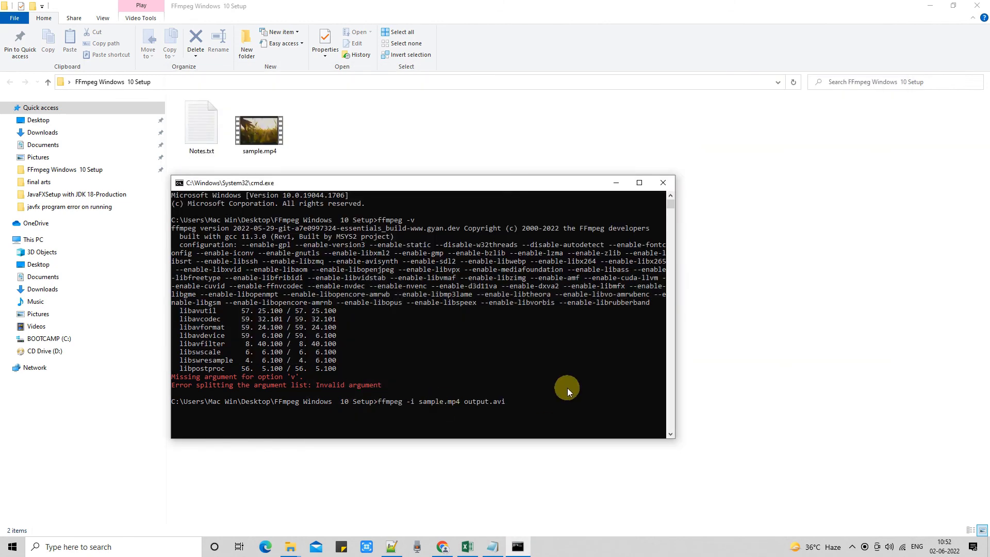
key("Return")
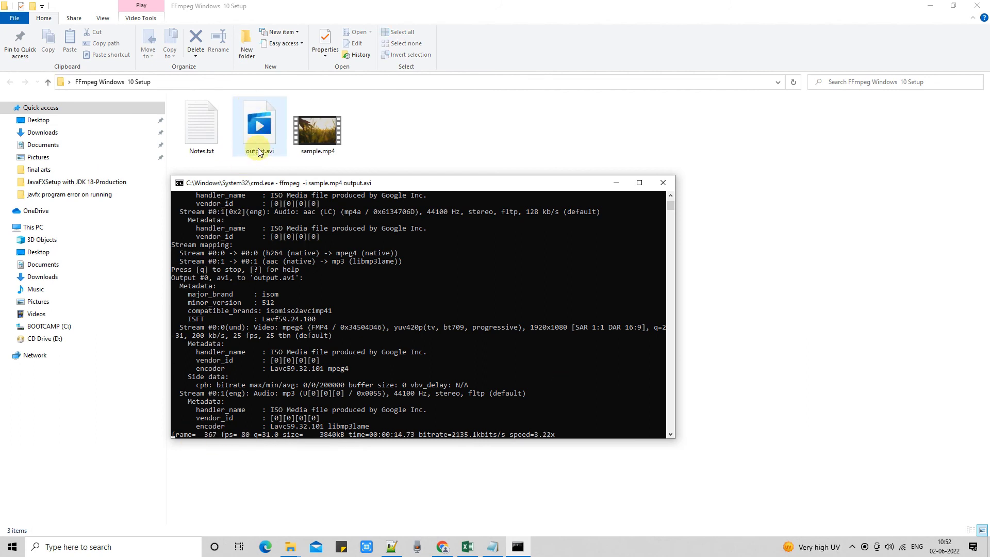
- Highlight the conversion progress line in Command Prompt and examine the end of the output
left_click_drag(200, 435, 562, 437)
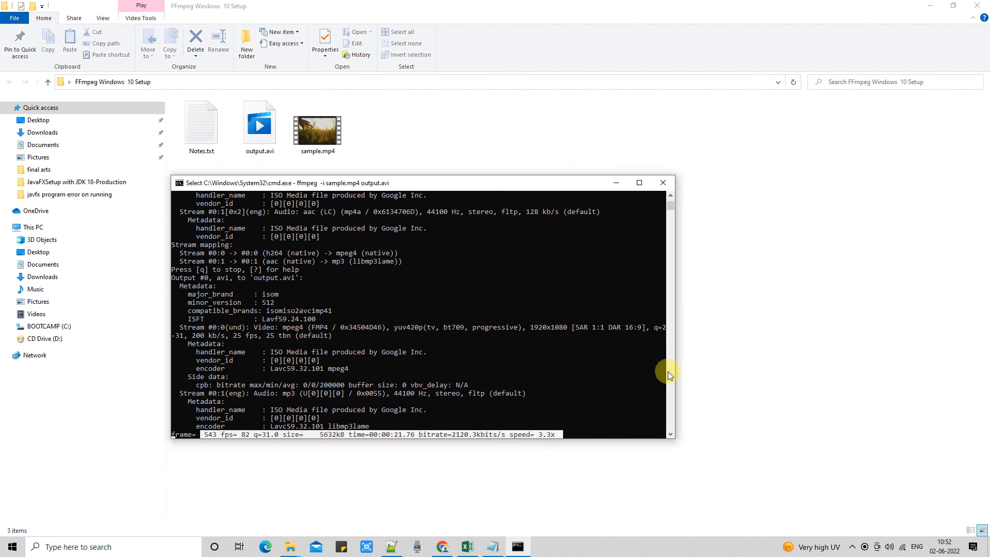
left_click(670, 434)
left_click(670, 435)
left_click(670, 434)
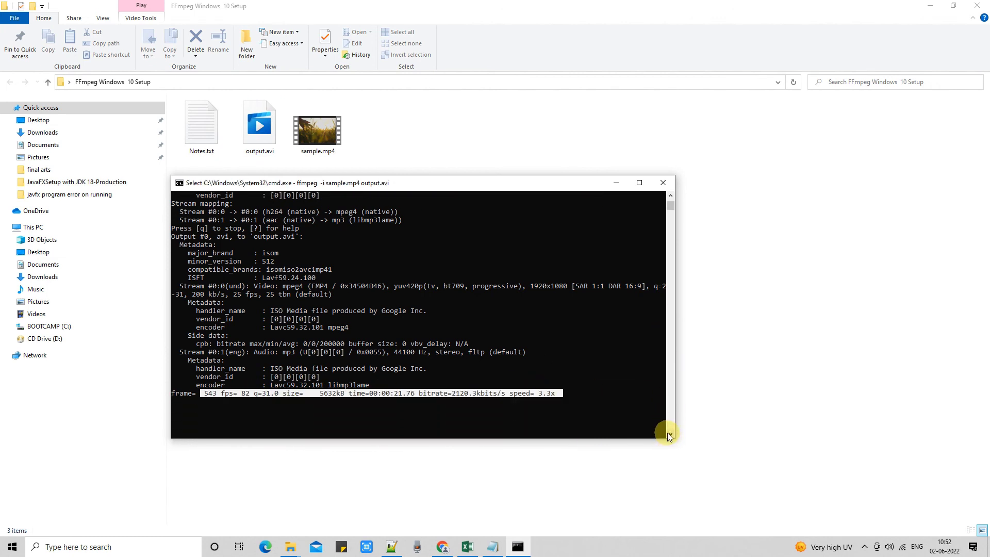
- Switch to Notes.txt, move its window clear of output.avi, and highlight the Step 3 ffmpeg command for review
left_click(493, 546)
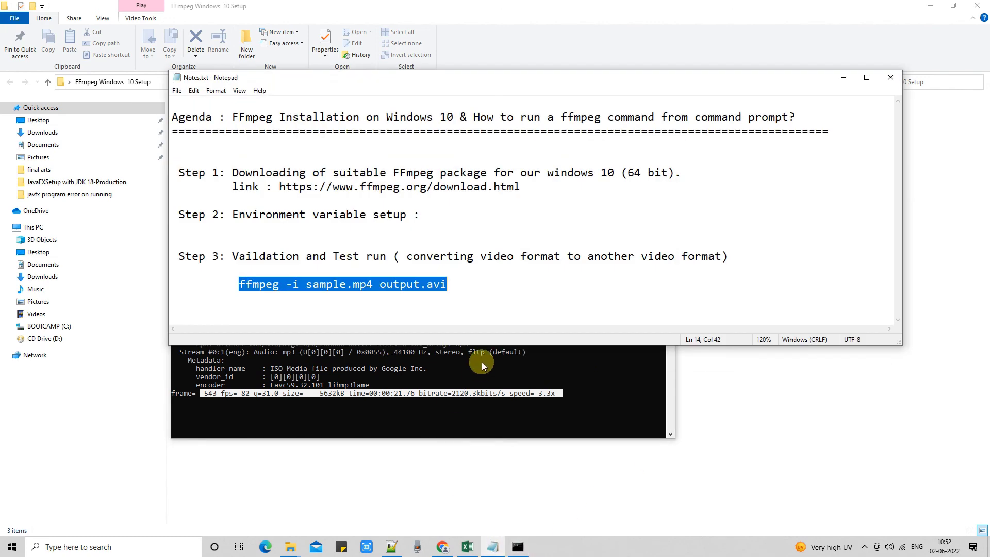
left_click_drag(503, 85, 637, 66)
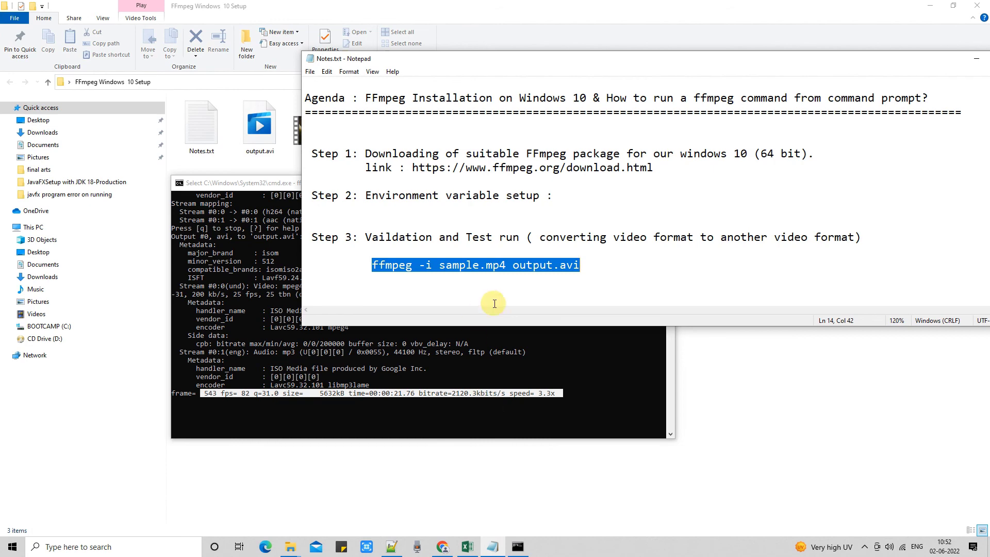
left_click(525, 270)
left_click_drag(581, 265, 365, 265)
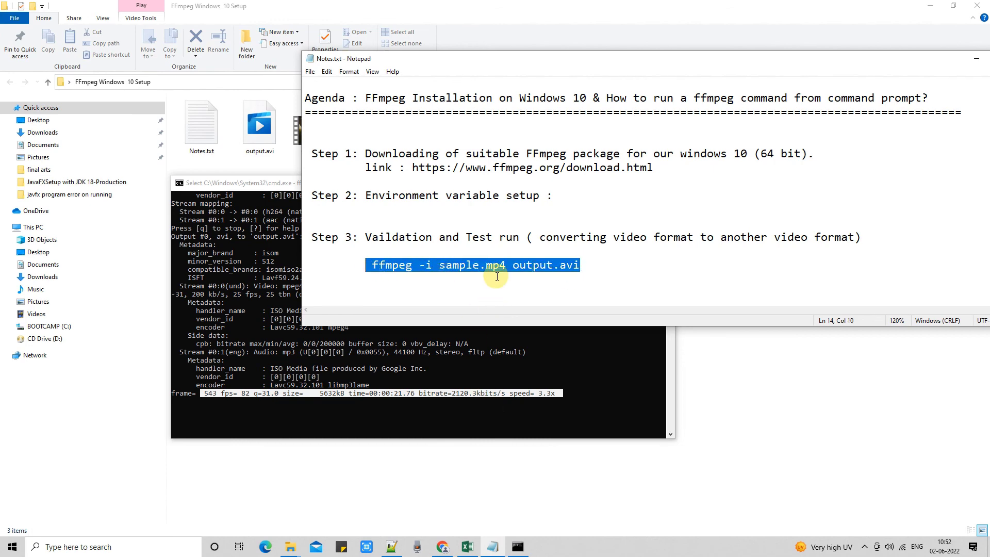